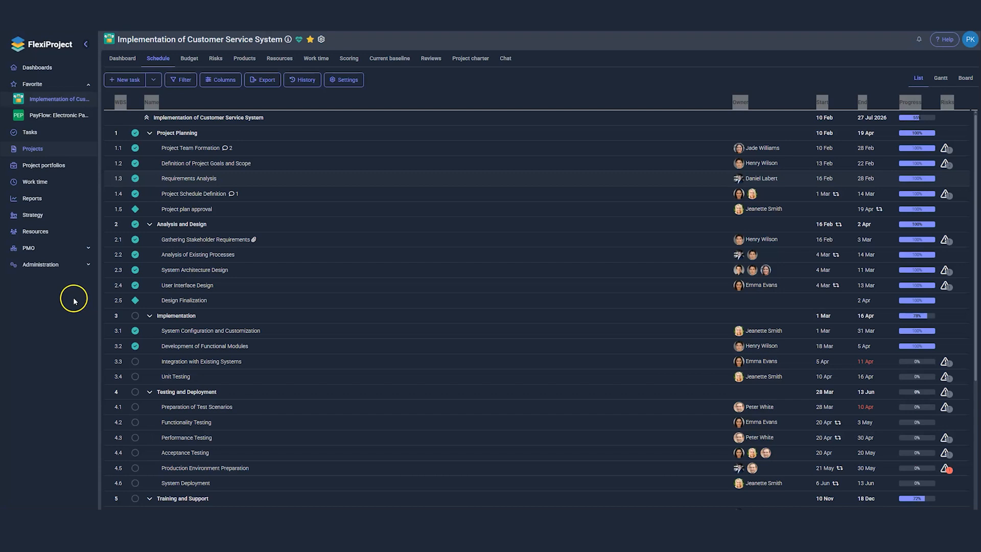
Open the organization-wide settings of the Risks module in the system administration
click(60, 266)
click(59, 316)
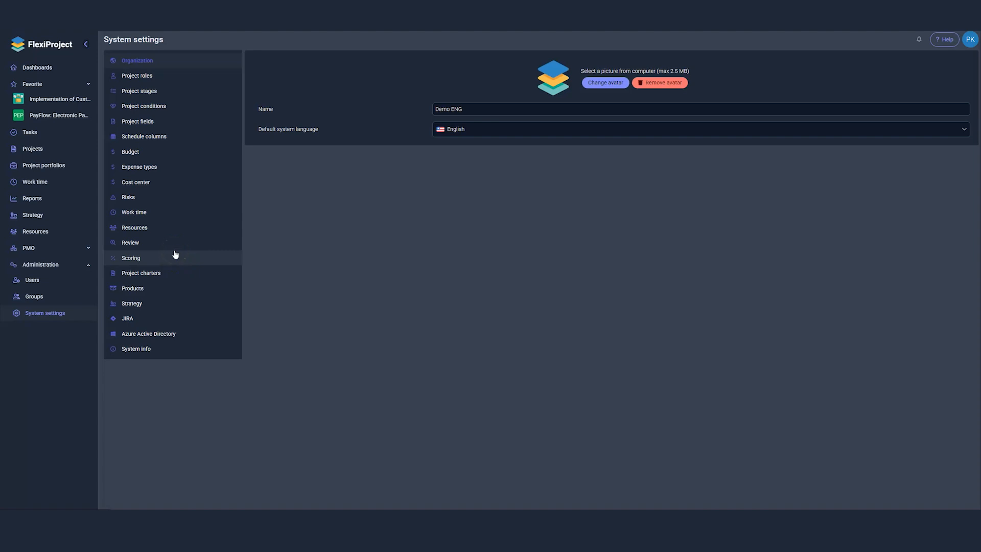
click(149, 199)
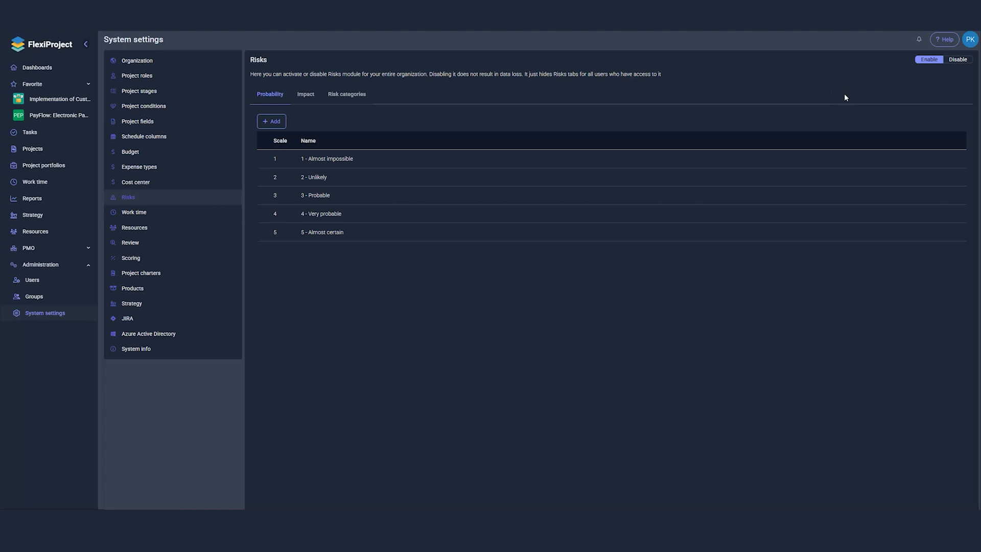
Disable the Risks module for the entire organization and enable it again
click(954, 62)
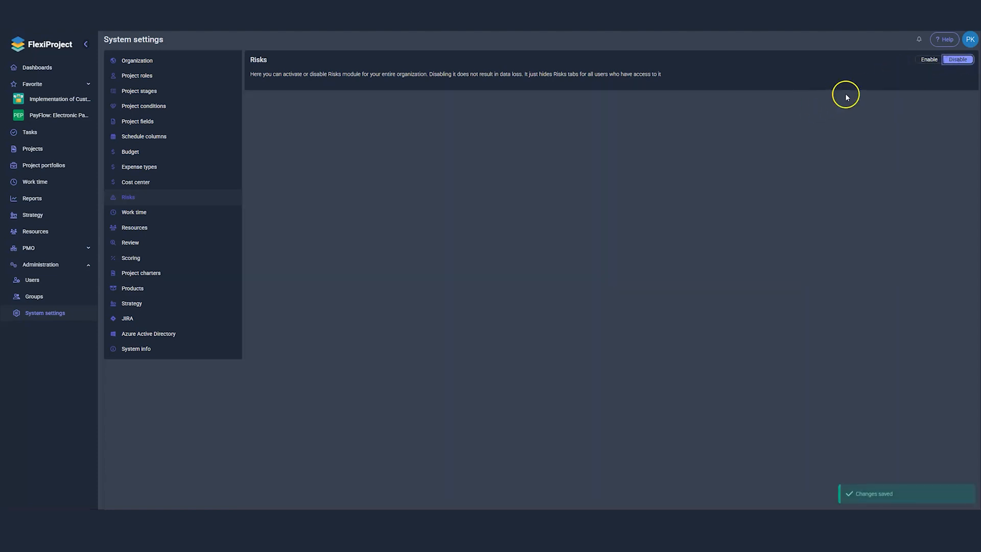
click(925, 64)
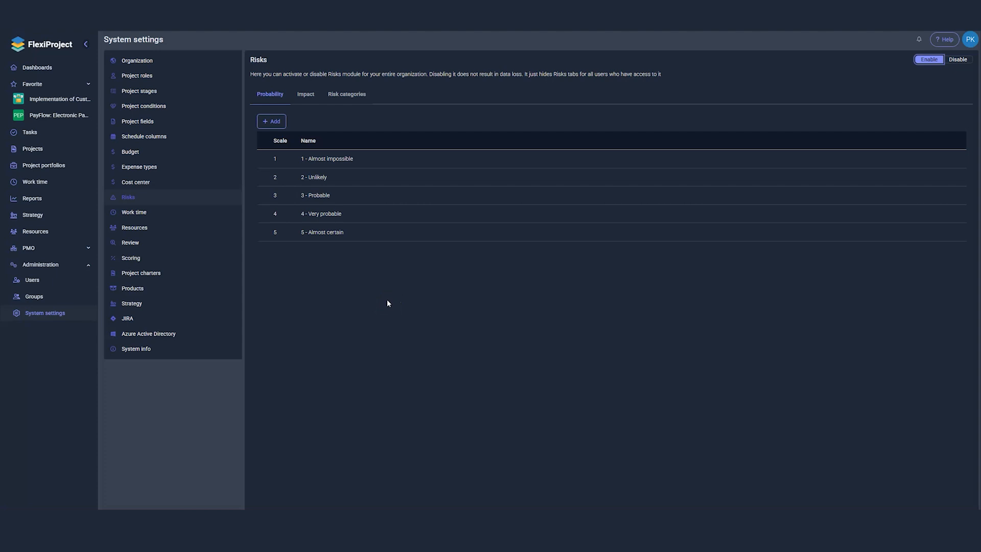
Examine the risk impact scale and the editing form of its "1 - Very small" value without changing it
click(307, 96)
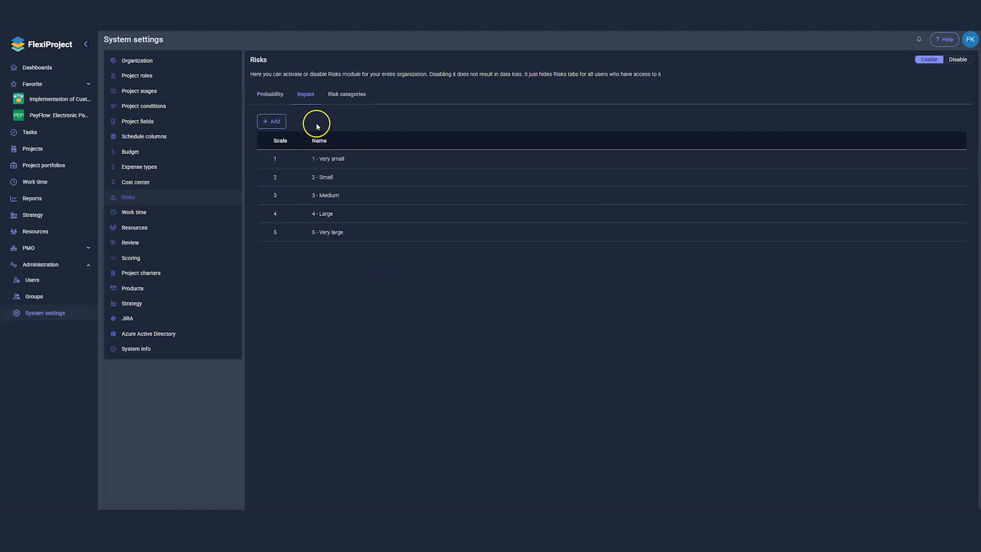
click(339, 159)
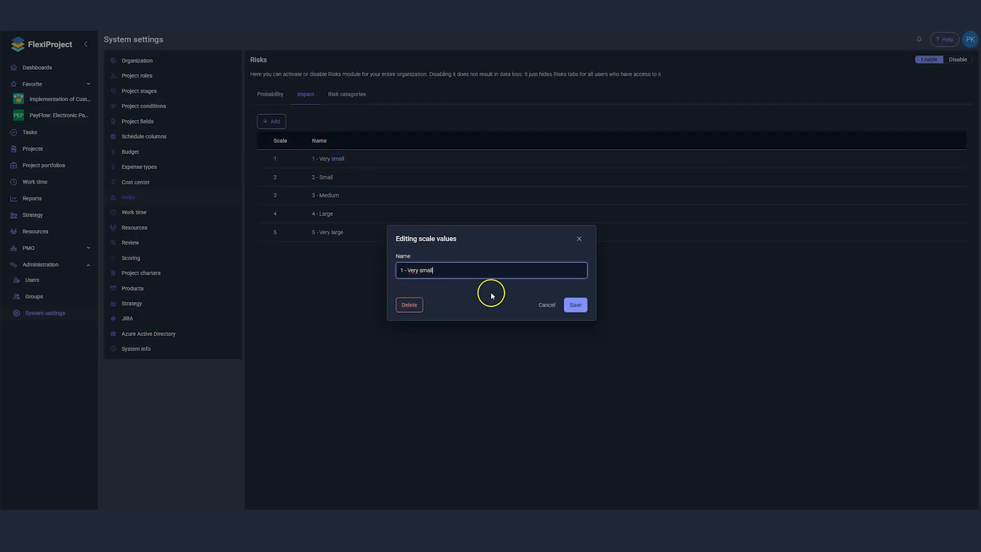
click(545, 309)
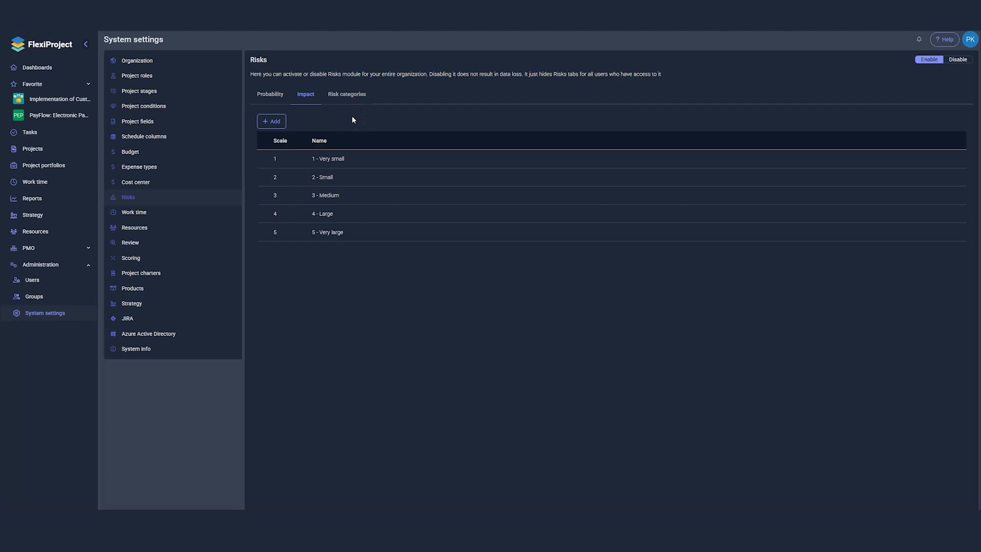
Examine the list of risk categories and the form for adding a category without creating one
click(345, 95)
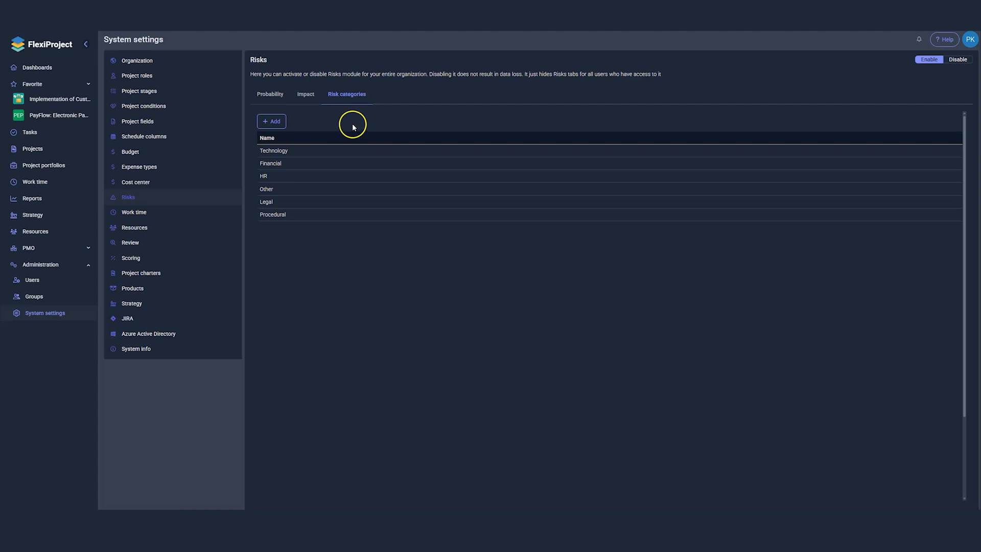
click(276, 123)
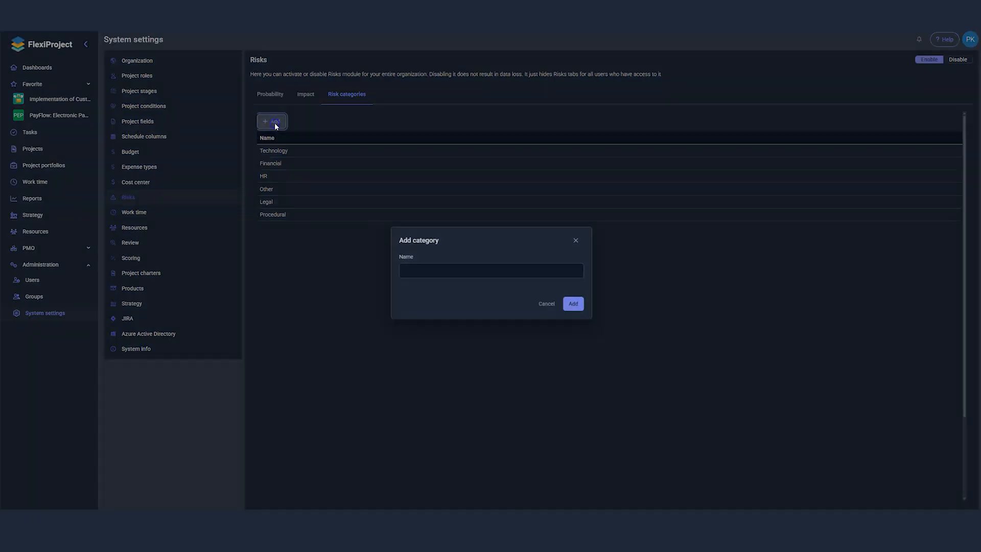
click(546, 311)
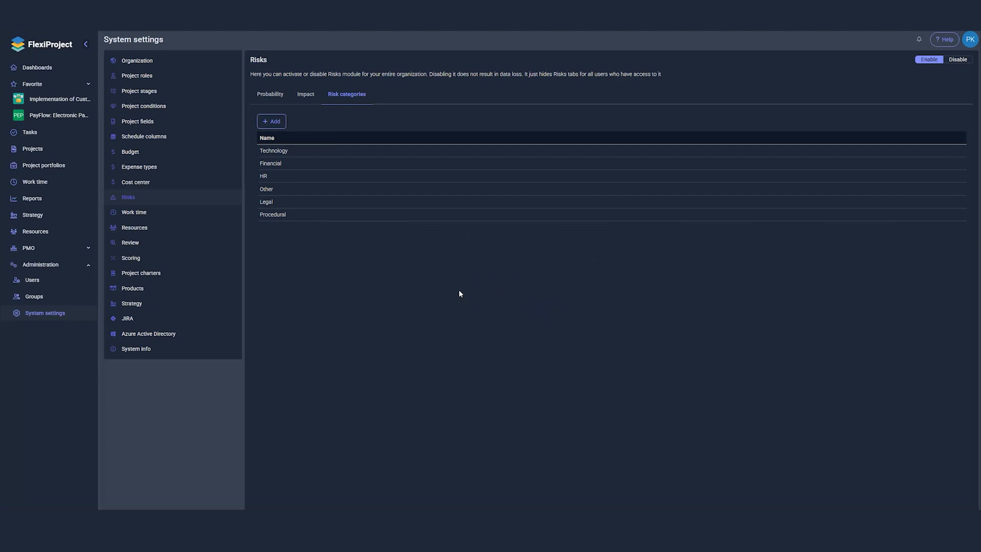
In the Implementation of Customer Service System project's risk register, add a risk named "3. Data Migration Issues"
click(40, 104)
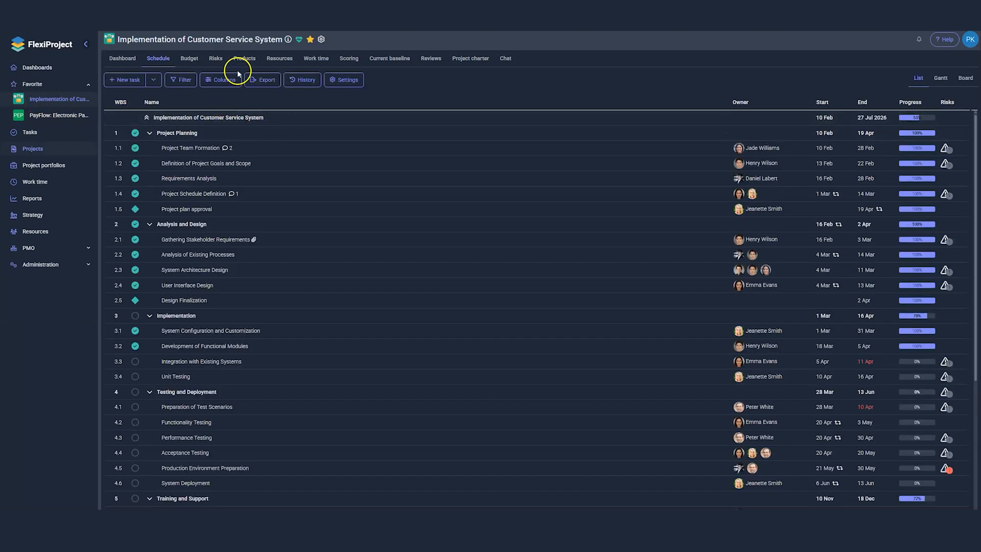
click(212, 65)
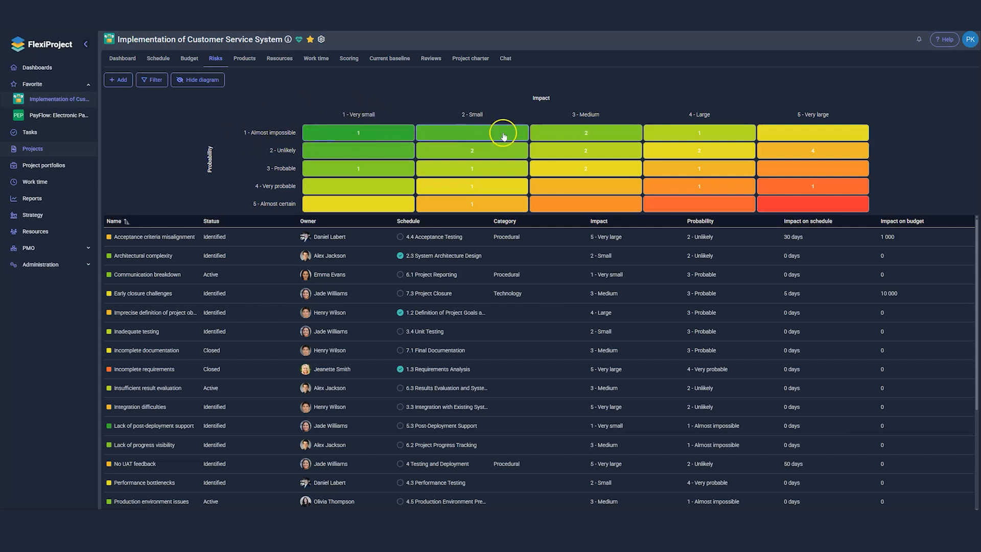
click(115, 82)
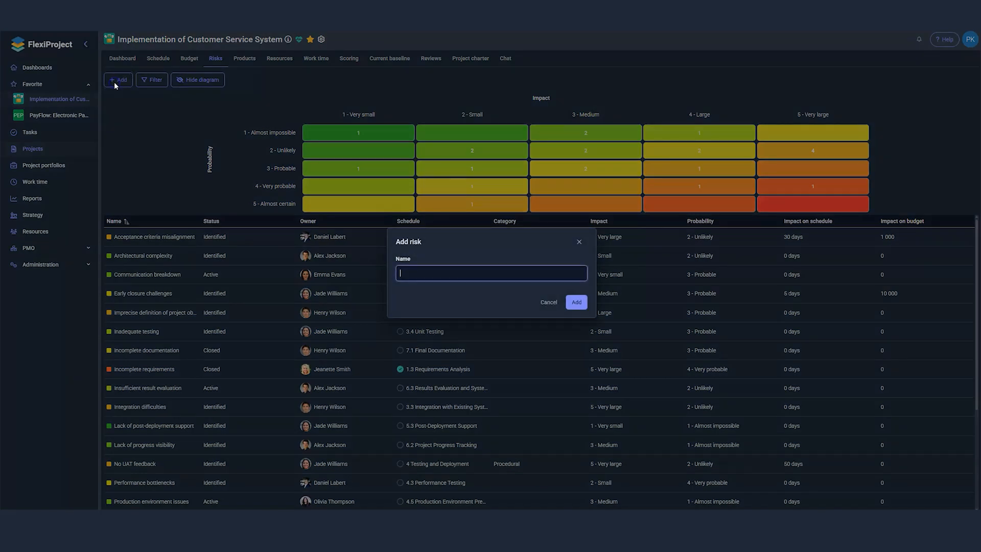
text(3. Data Migration Issues)
click(576, 302)
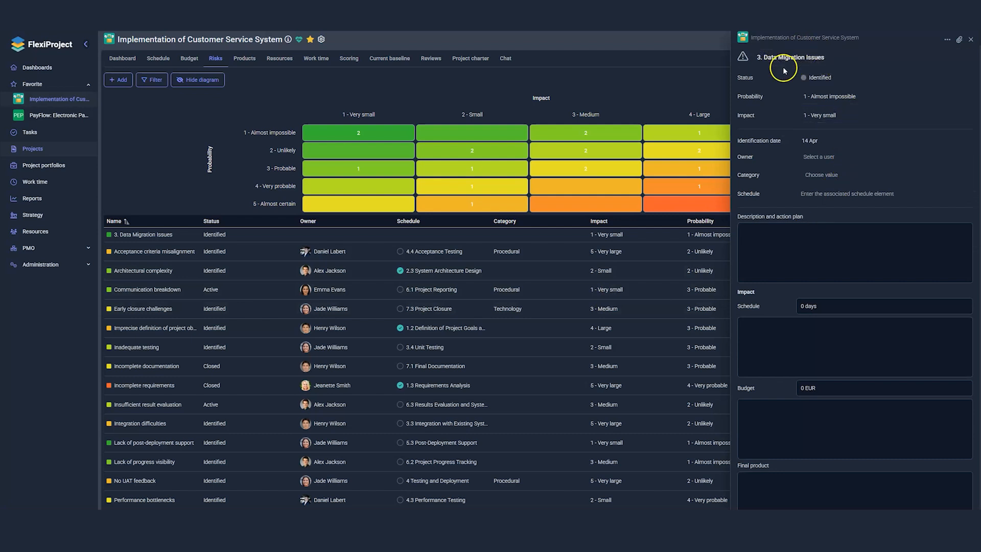
Keep the new risk's status as Identified and set its probability to 3 - Probable and its impact to 4 - Large
click(815, 79)
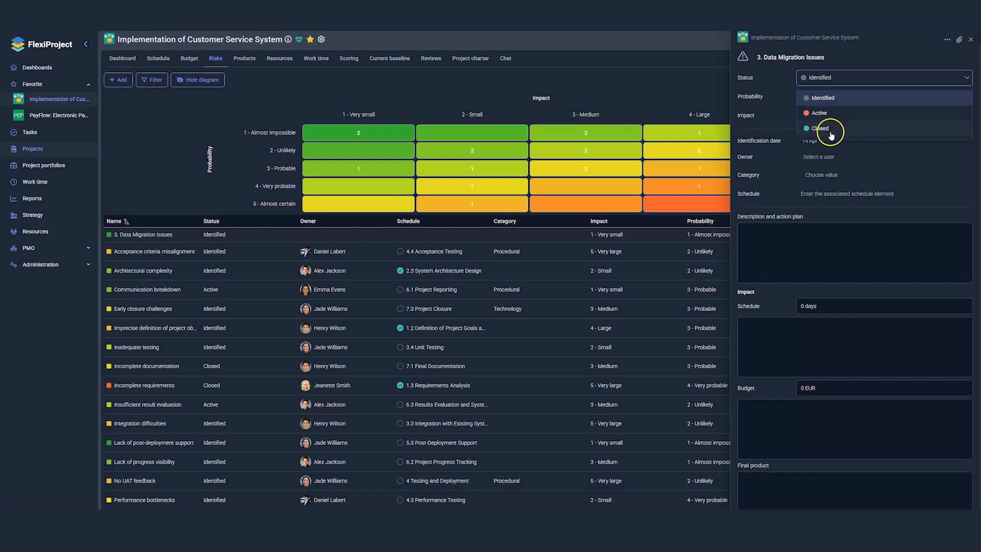
click(820, 98)
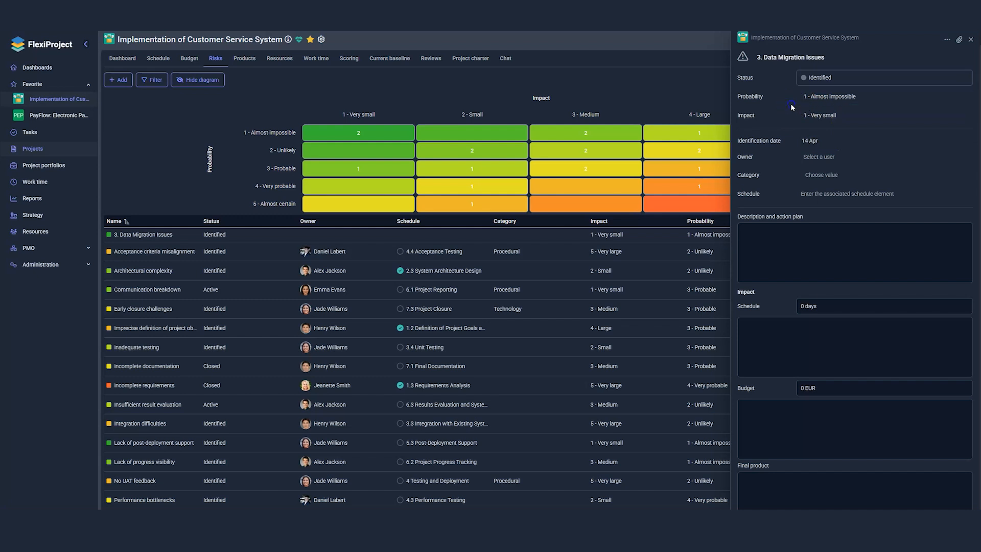
click(820, 102)
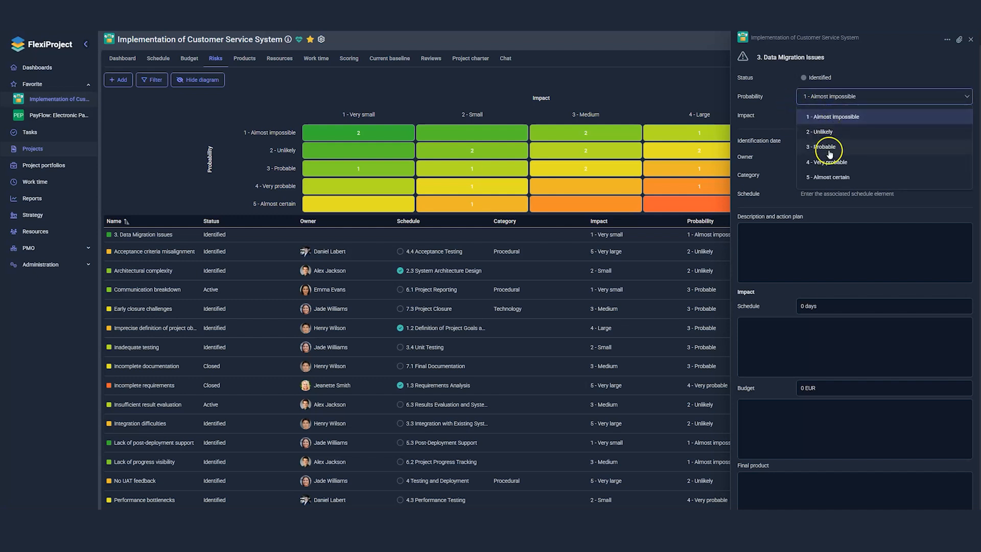
click(842, 148)
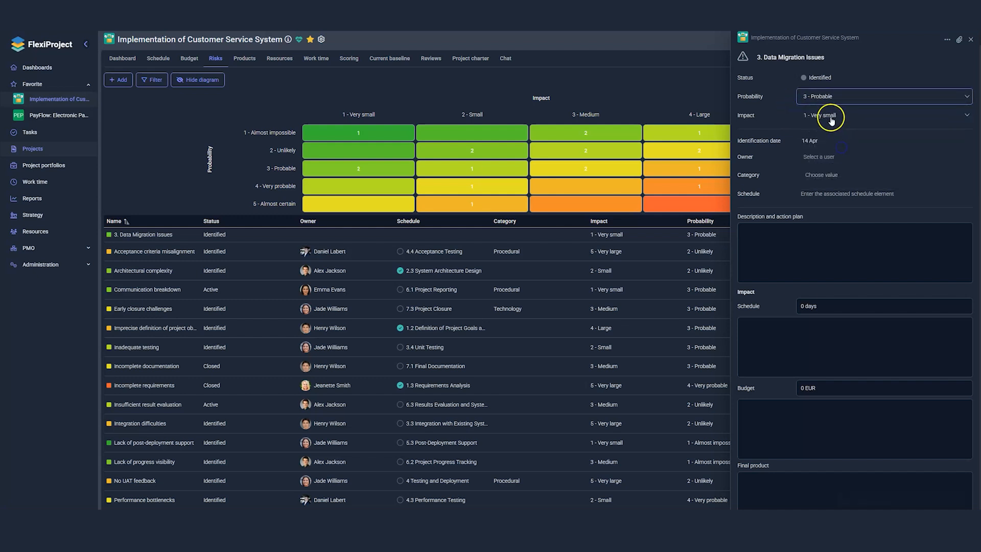
click(828, 115)
click(824, 181)
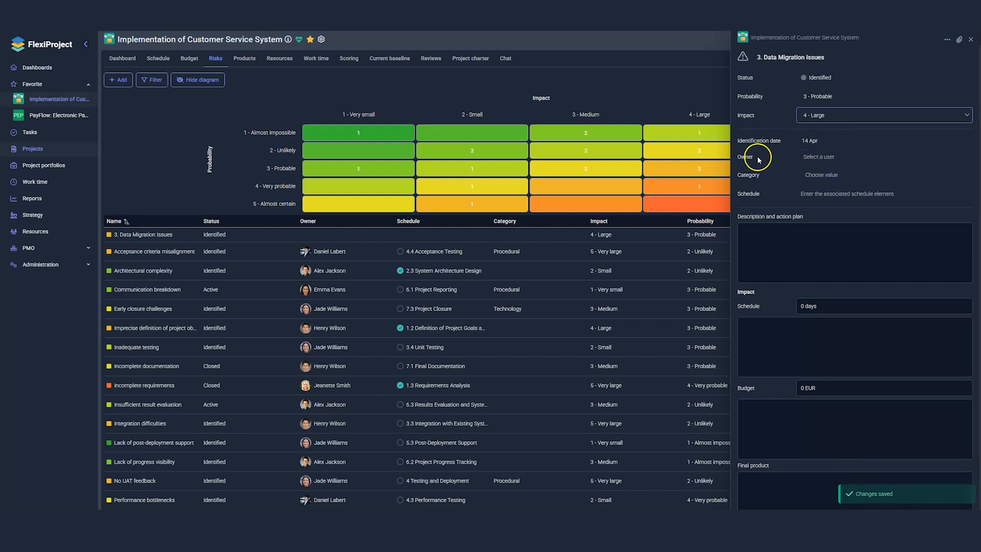
Assign a team member as the risk's owner and set its category to Technology
click(820, 163)
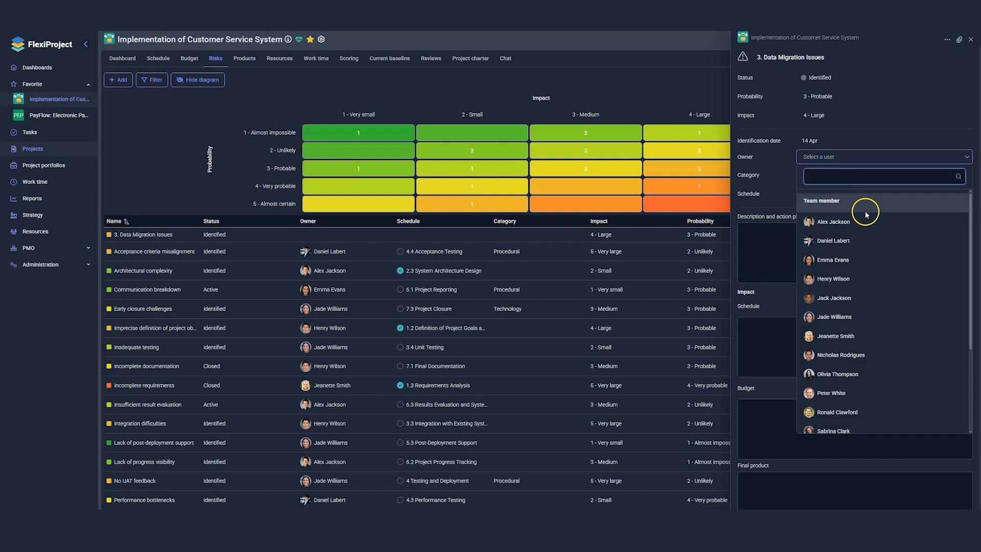
scroll(887, 316, down, 2)
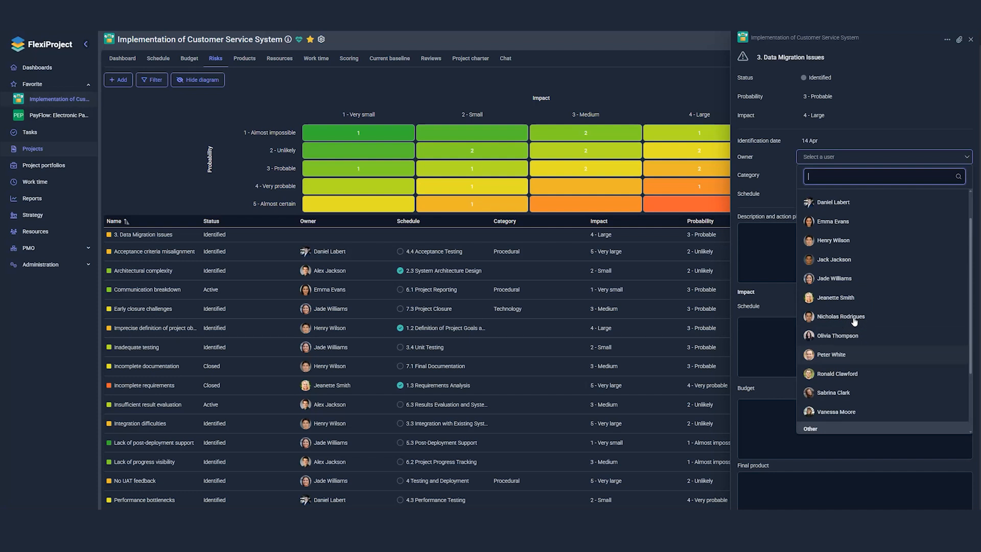
click(839, 342)
click(838, 339)
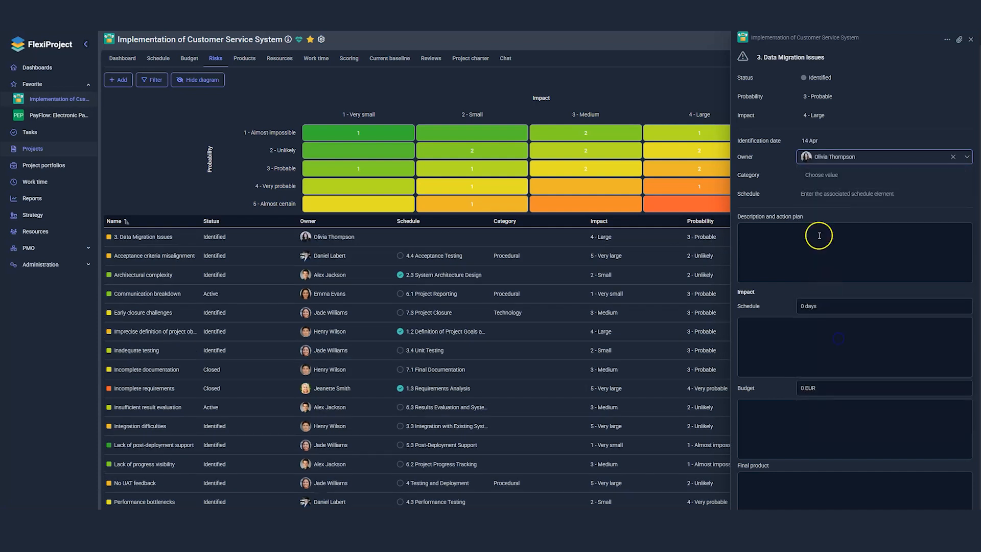
click(819, 179)
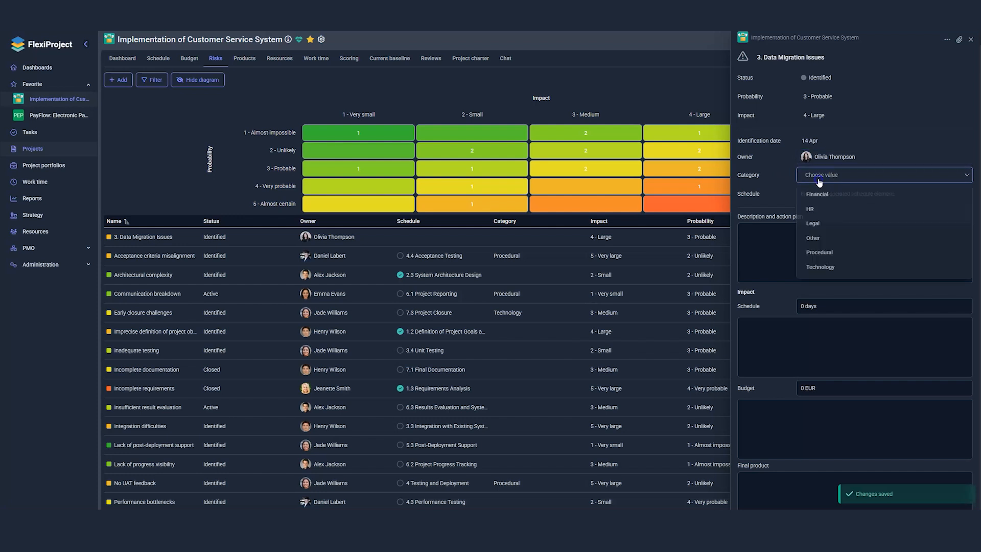
click(844, 274)
Set the risk's schedule impact to 15 days and its budget impact to 10 000 EUR
click(809, 244)
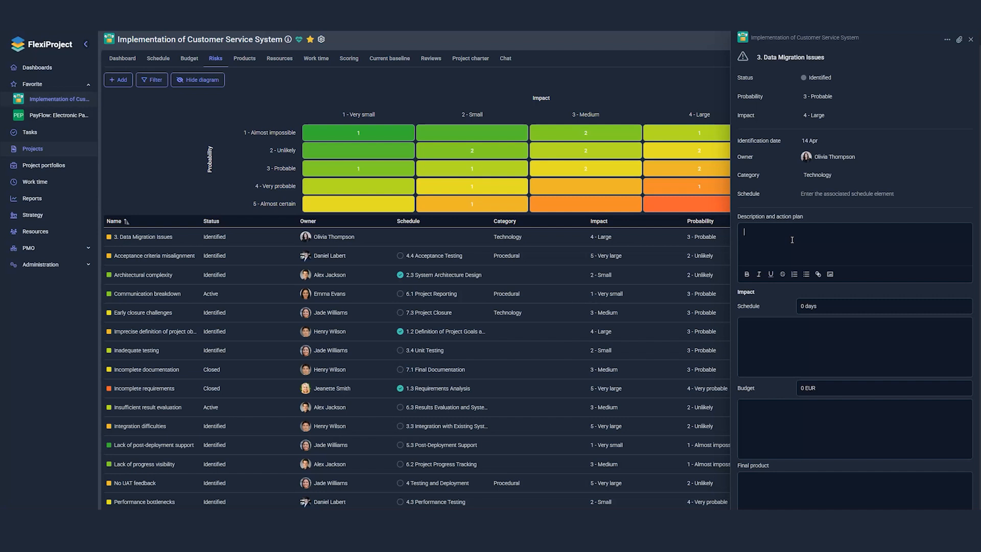
click(814, 308)
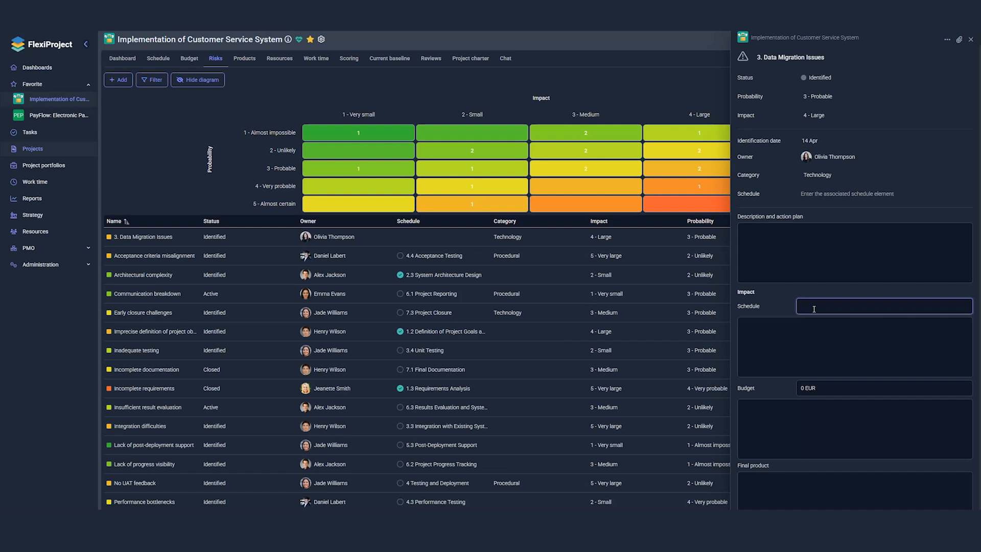
click(804, 340)
click(811, 389)
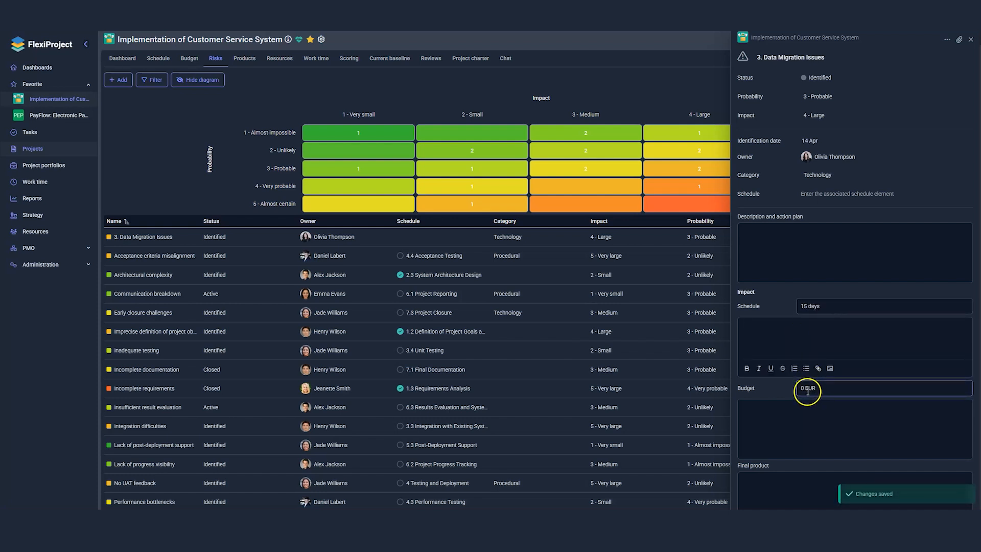
text(1)
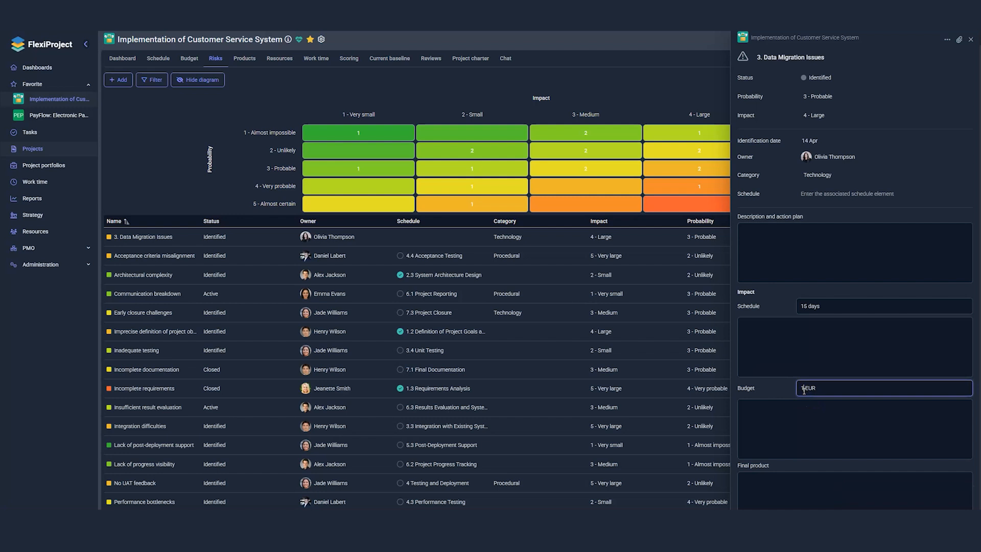
text(00 000)
click(803, 426)
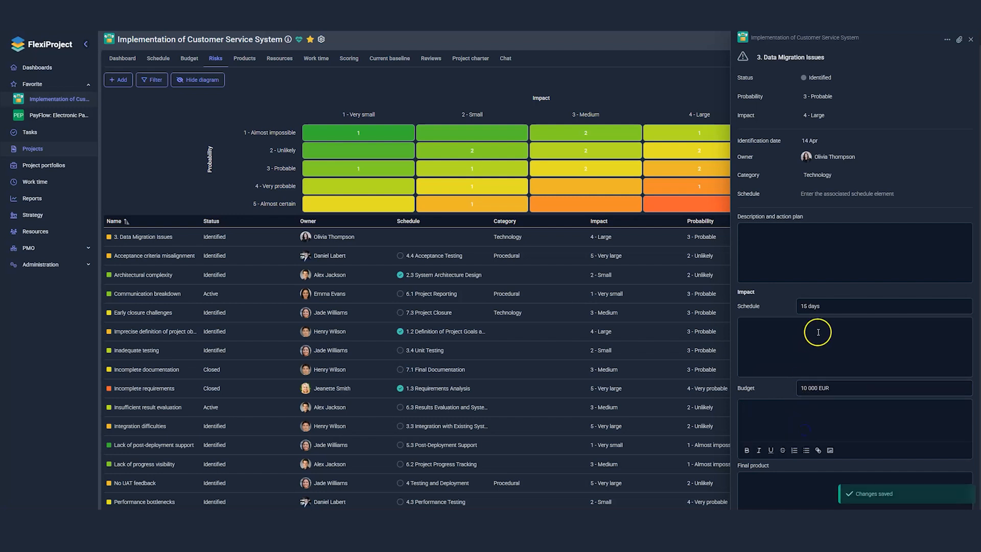
Examine the risk's final product, attachments and comments sections, and close its details
scroll(818, 340, down, 2)
click(764, 426)
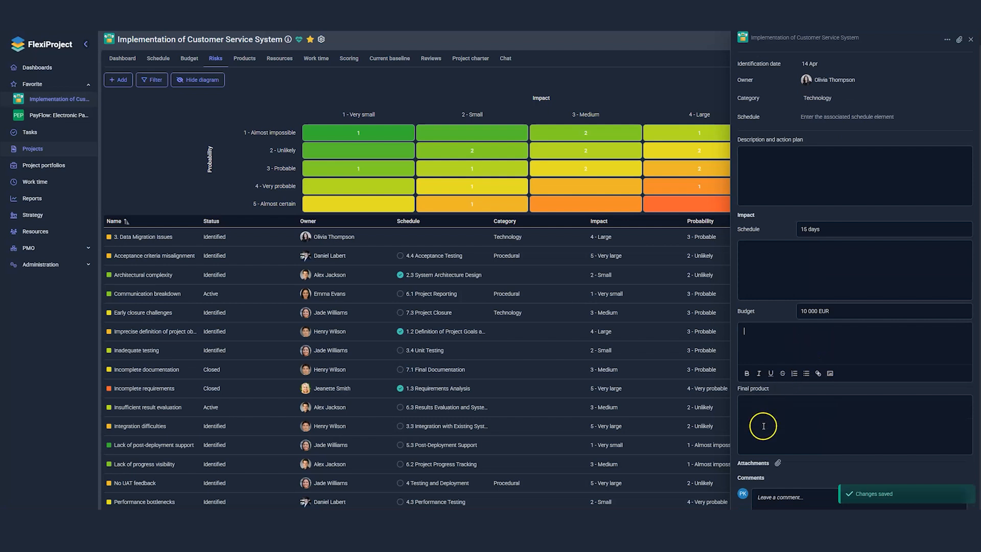
scroll(781, 419, down, 1)
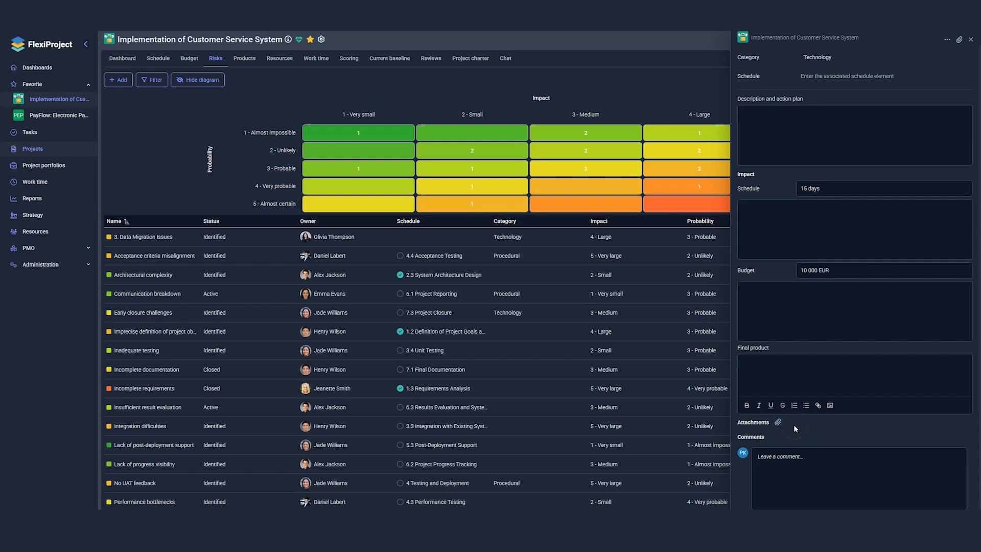
click(796, 460)
click(185, 60)
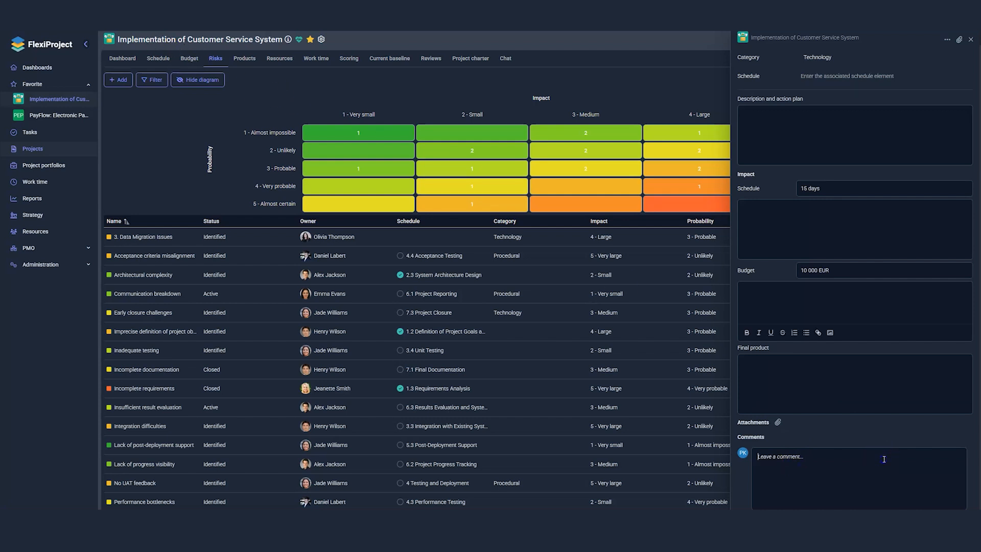
click(949, 502)
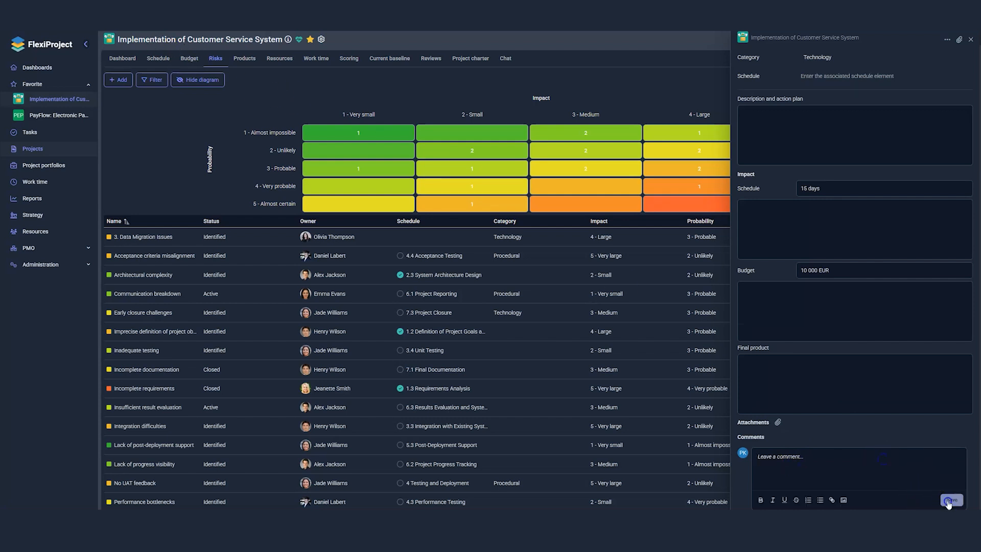
scroll(857, 375, up, 2)
scroll(857, 374, up, 1)
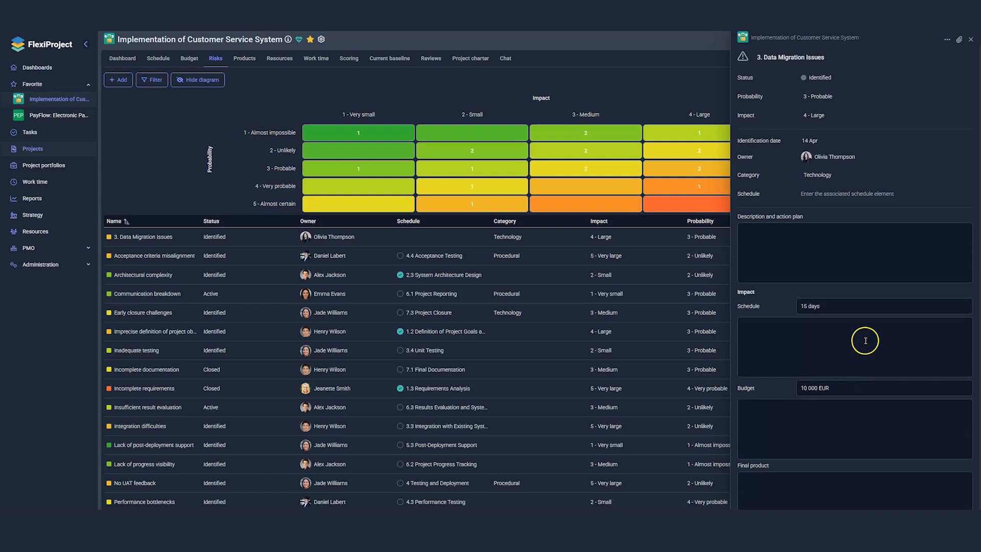
click(971, 41)
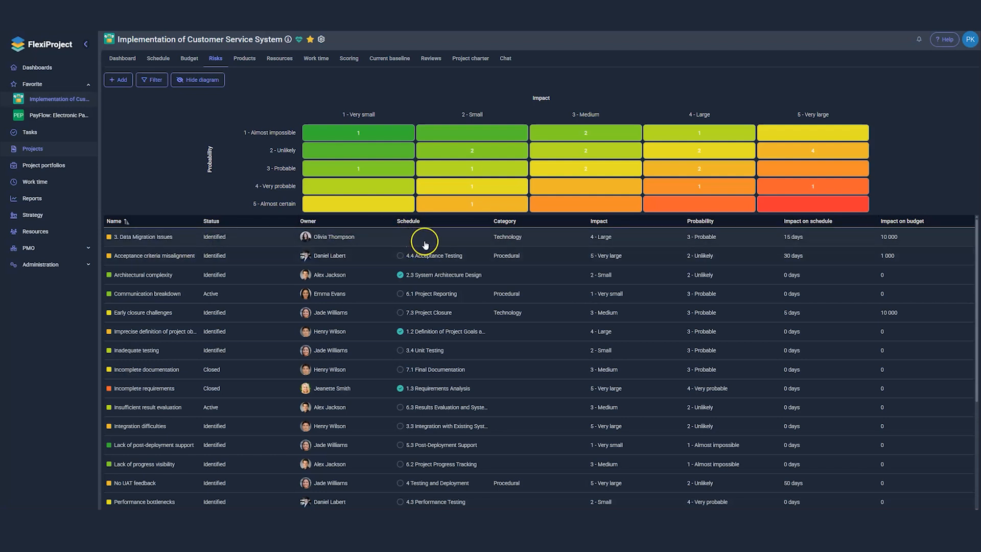
Link the 3. Data Migration Issues risk to the schedule element 3.3 Integration with Existing Systems and close its details
click(140, 237)
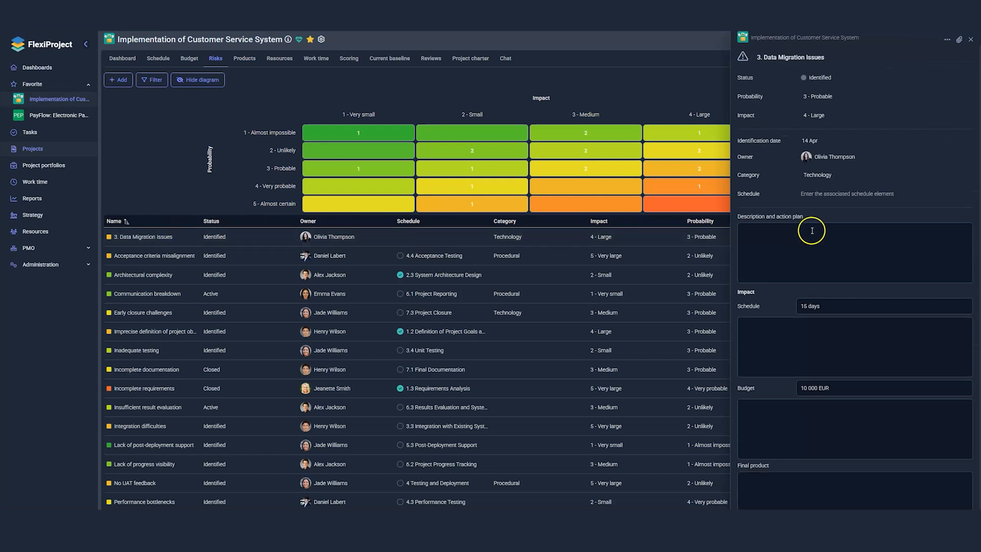
click(829, 195)
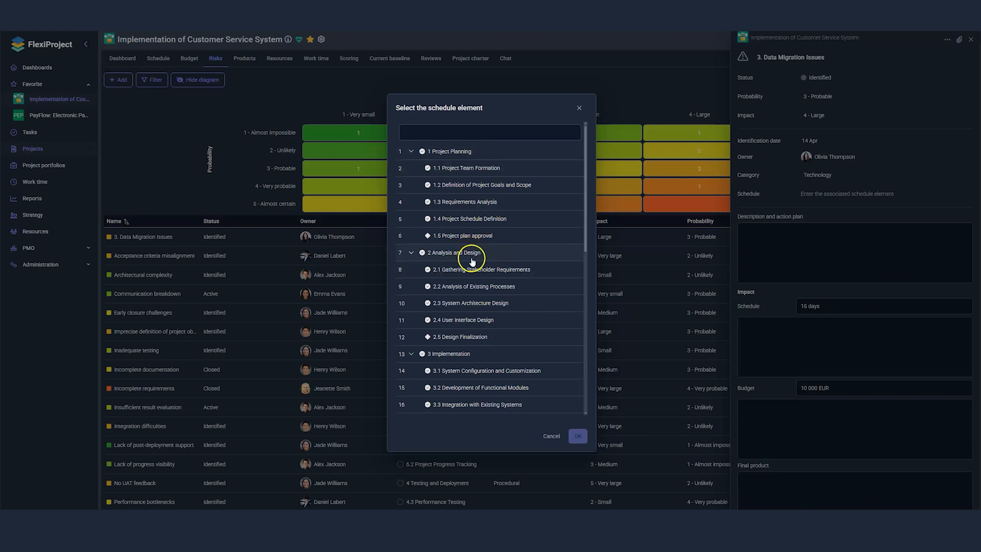
scroll(480, 271, down, 5)
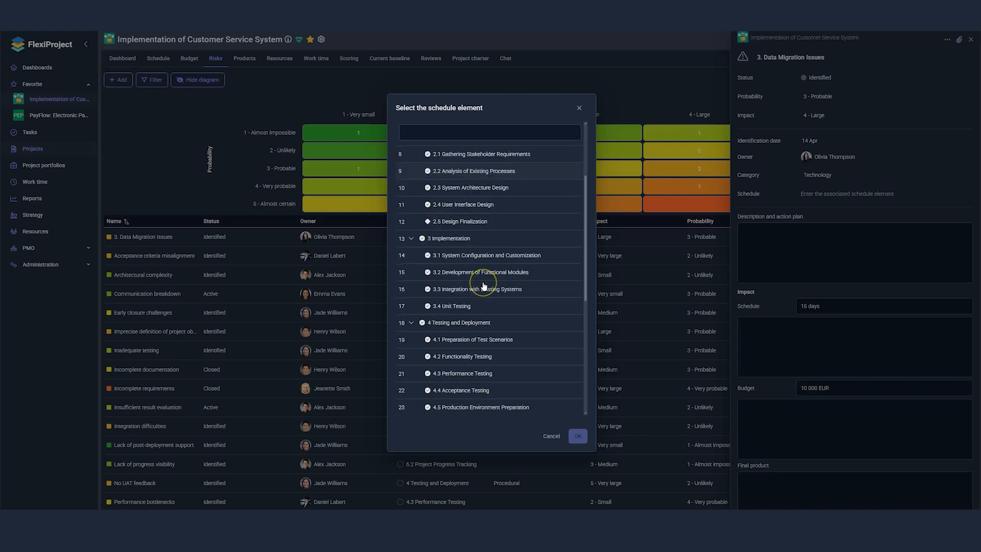
scroll(484, 286, down, 2)
click(471, 305)
scroll(470, 302, up, 5)
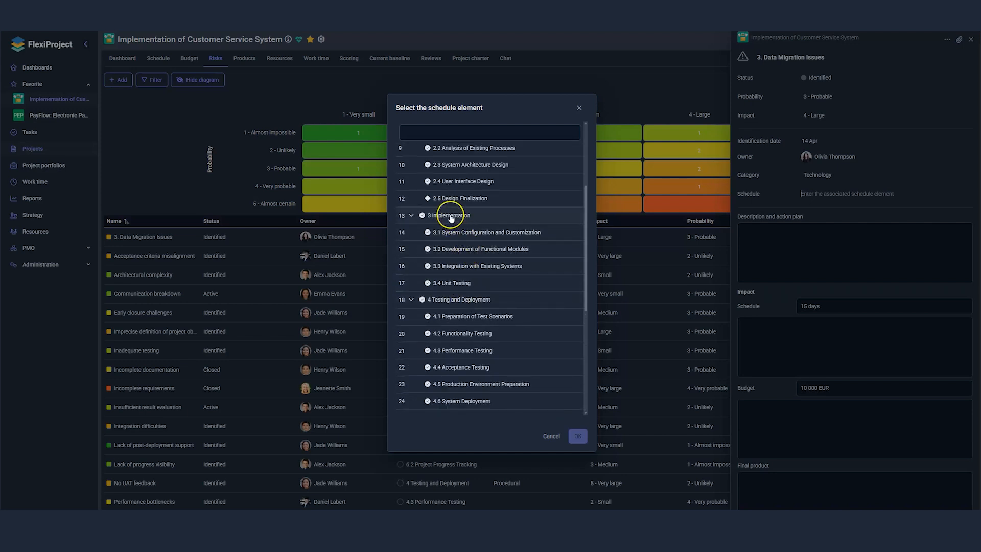
click(462, 270)
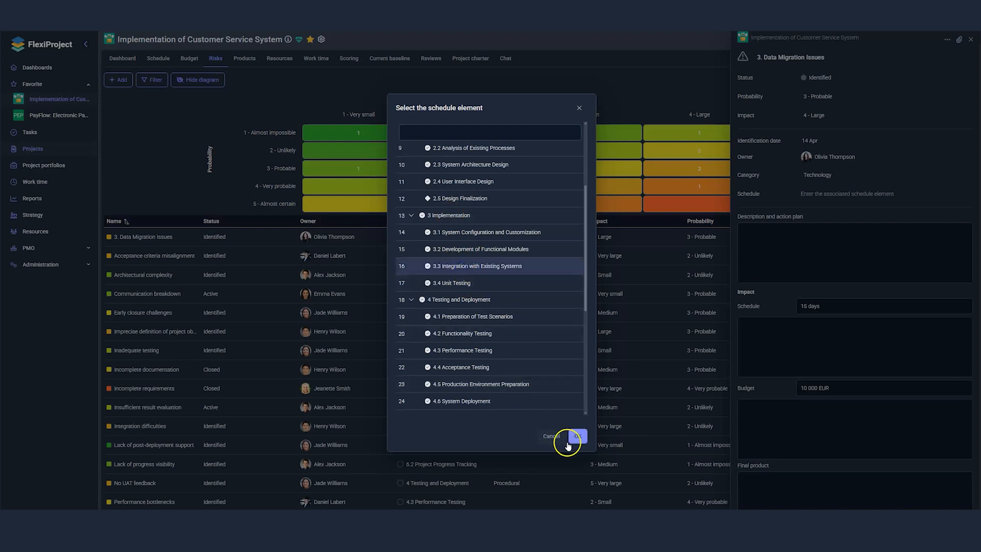
click(579, 436)
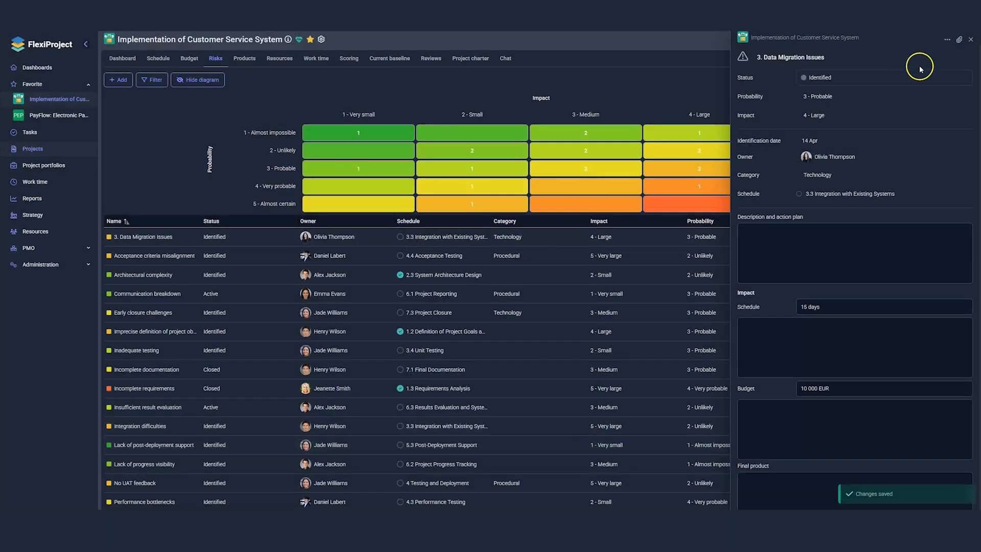
click(964, 49)
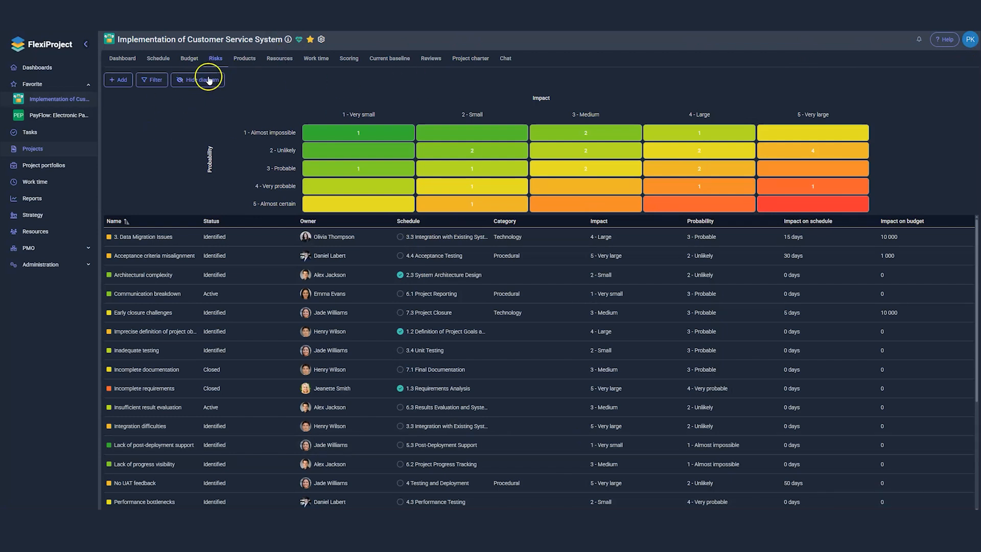
Examine the risk indicators next to the tasks in the project's schedule
click(158, 59)
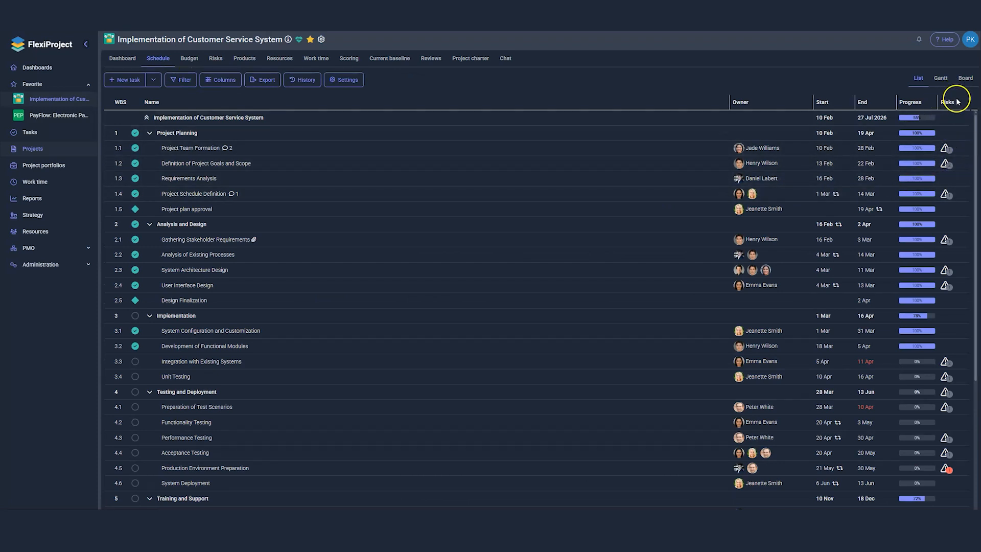
mouse_move(947, 149)
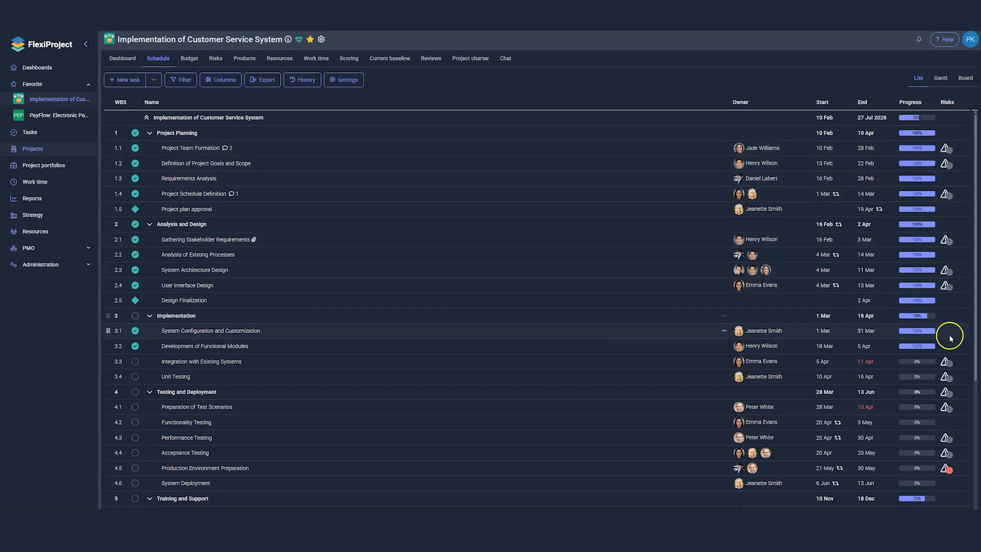
scroll(950, 331, down, 3)
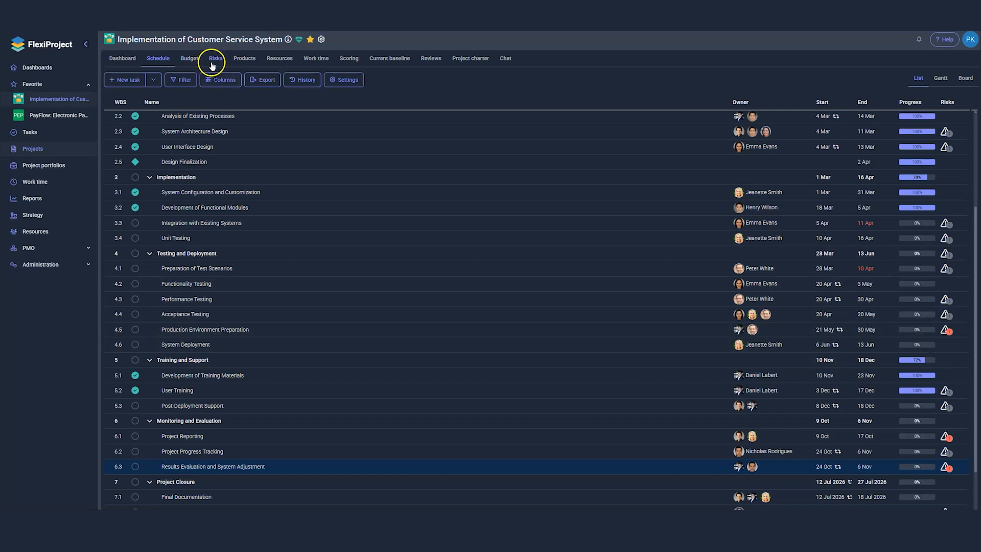
Show the filter options for the project's risks and examine the owner, category, impact and probability choices
click(213, 64)
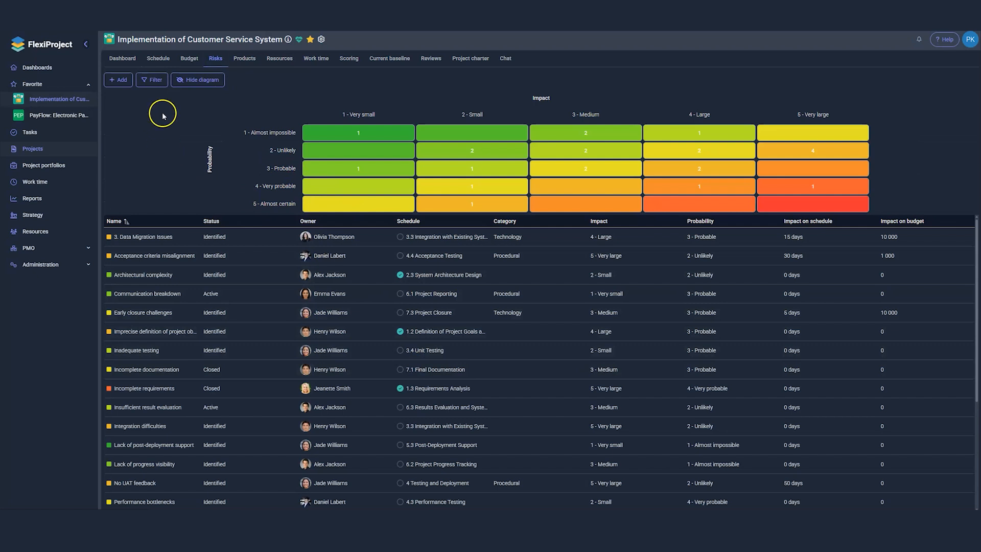
click(156, 82)
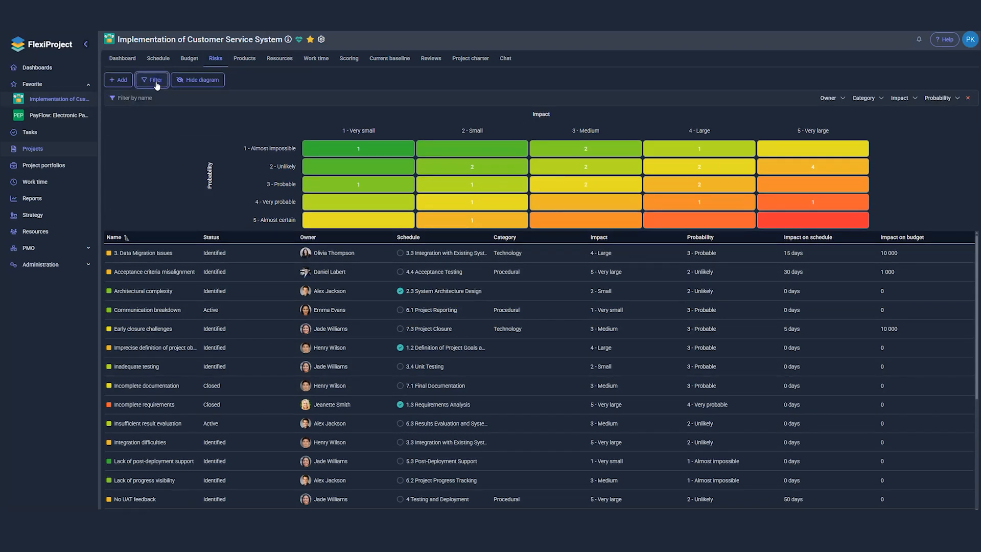
click(830, 98)
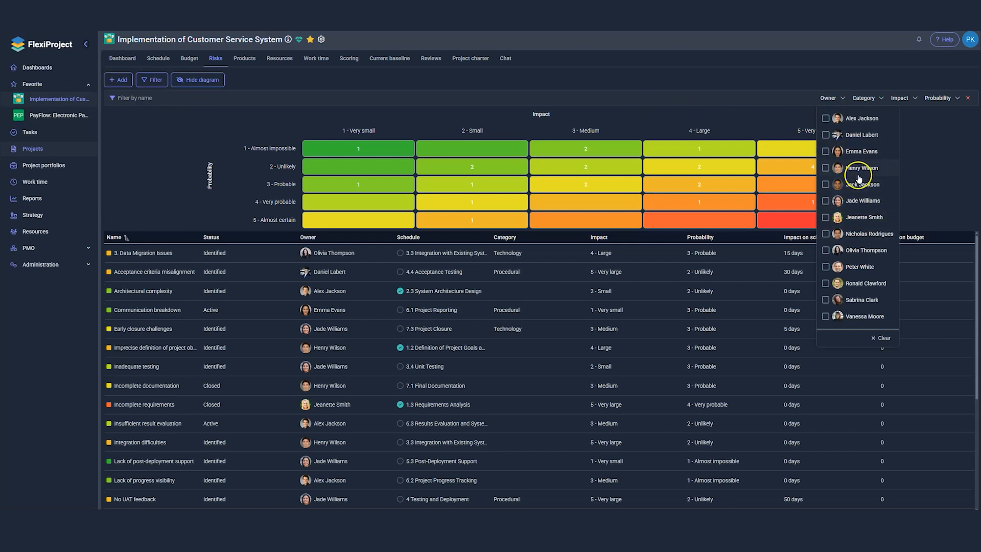
click(863, 101)
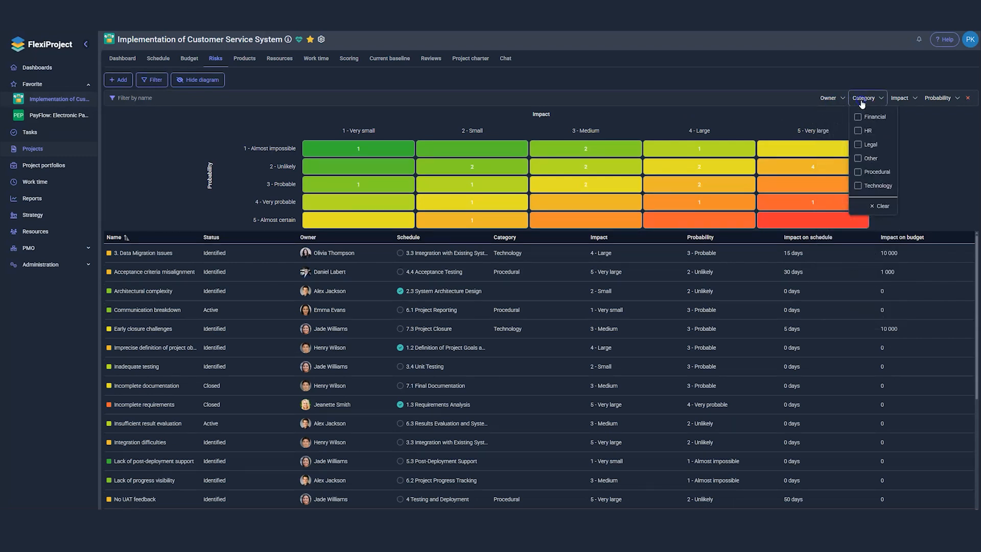
click(900, 102)
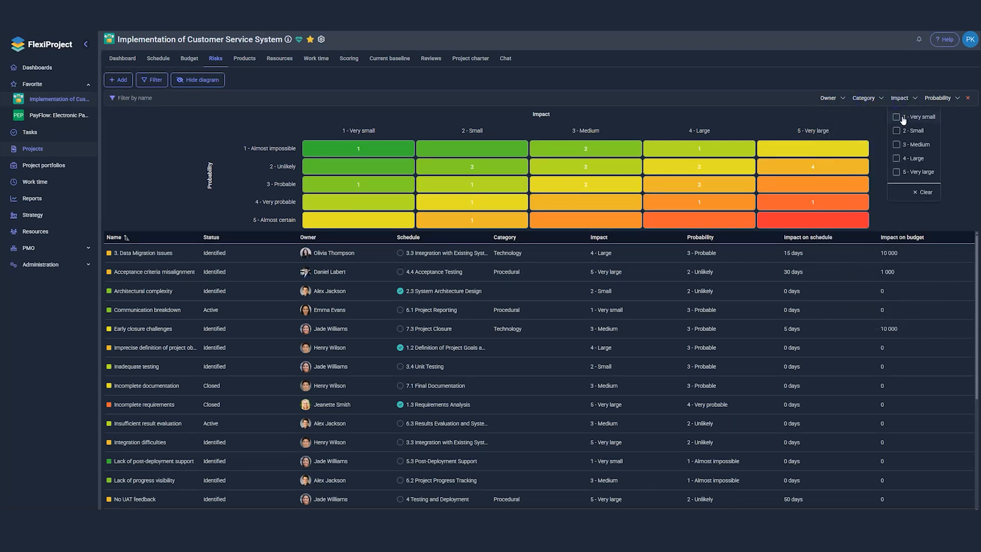
click(931, 102)
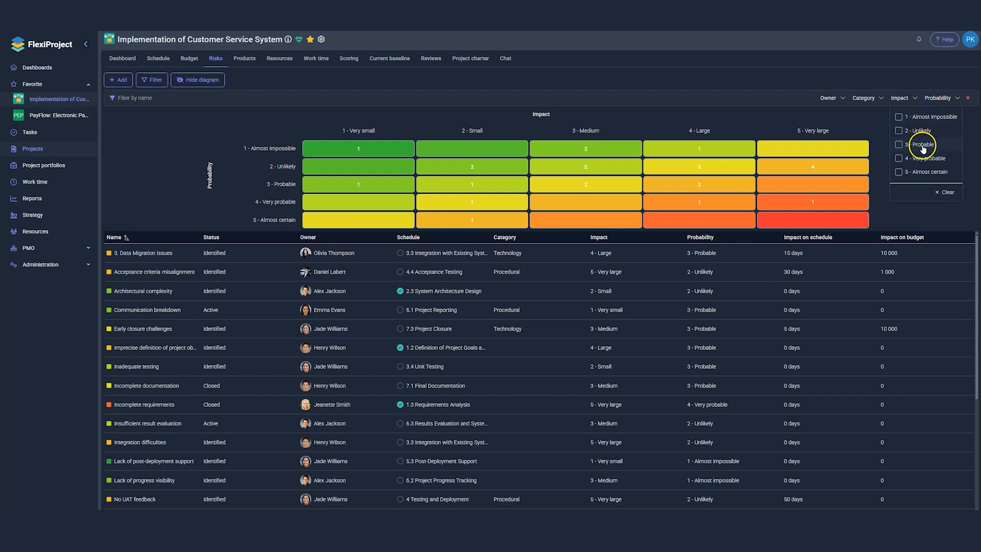
click(761, 118)
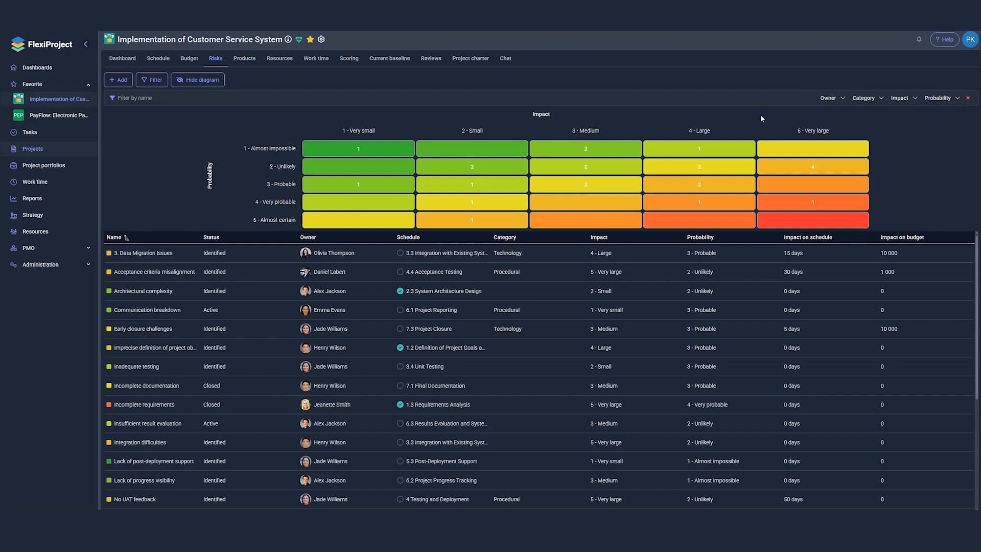
Filter the project's risks by one team member as owner and by impact 4 - Large and 5 - Very large
click(827, 98)
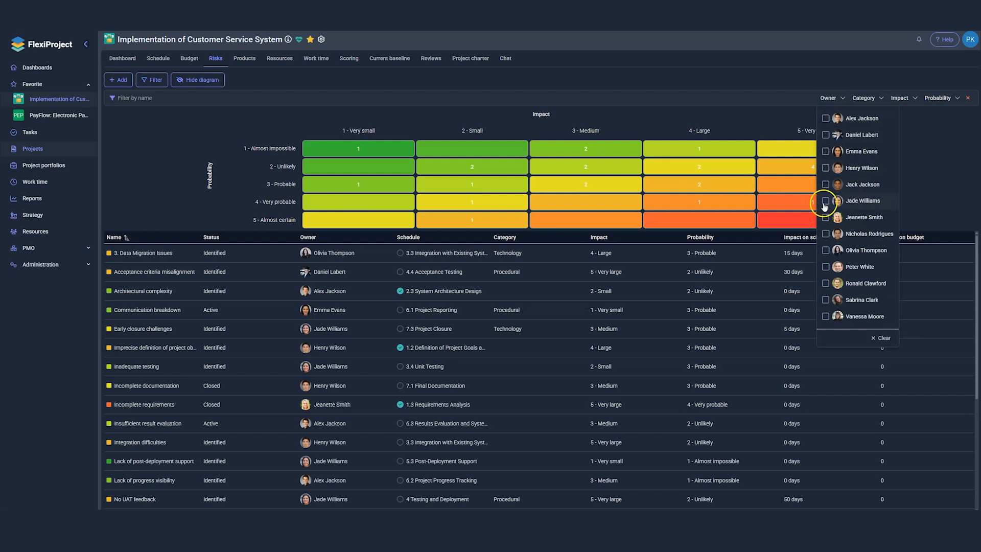
click(826, 202)
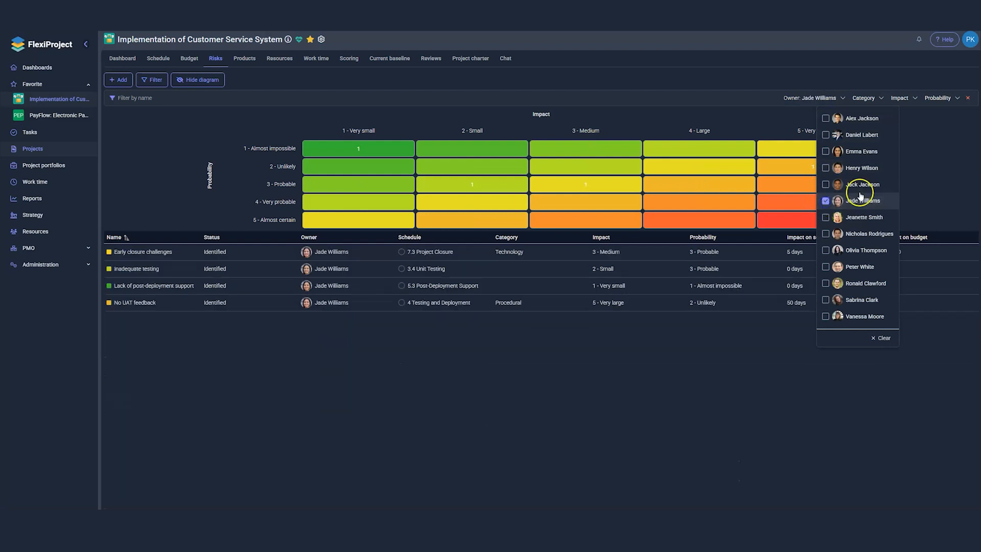
click(913, 146)
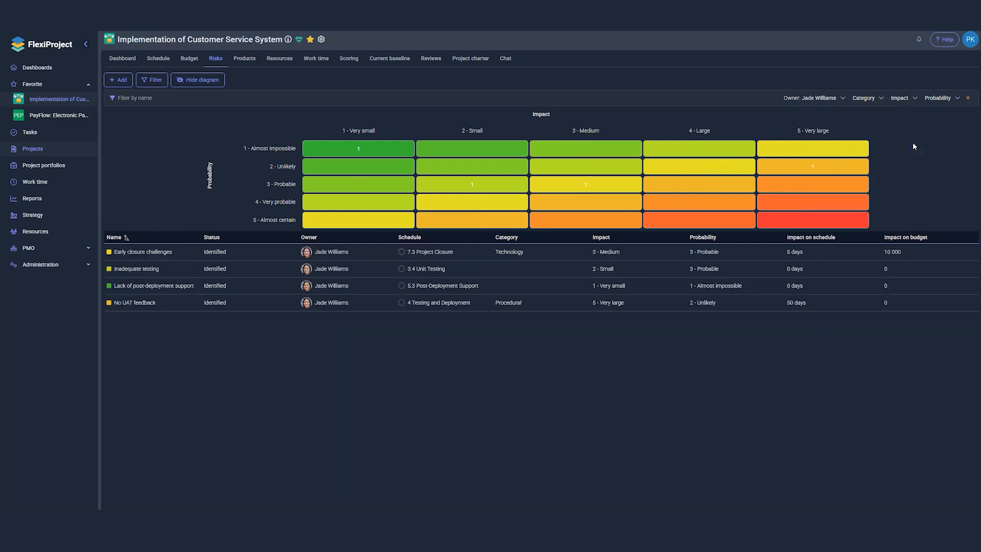
click(900, 98)
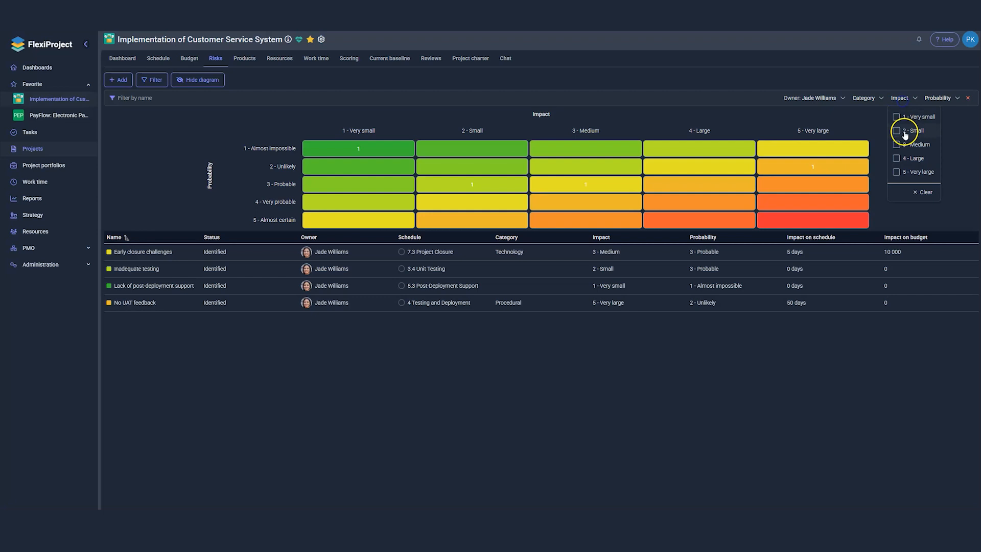
click(896, 159)
click(896, 172)
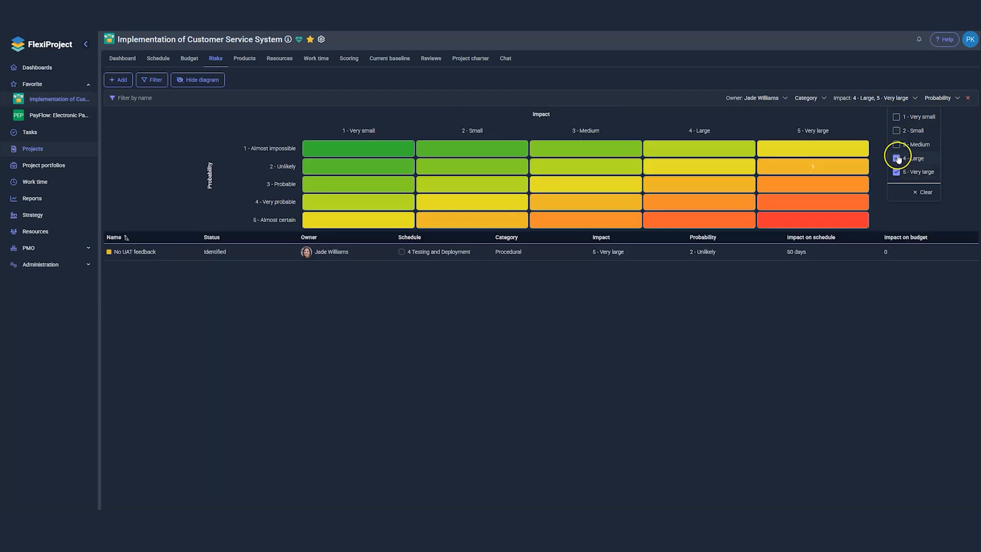
click(953, 152)
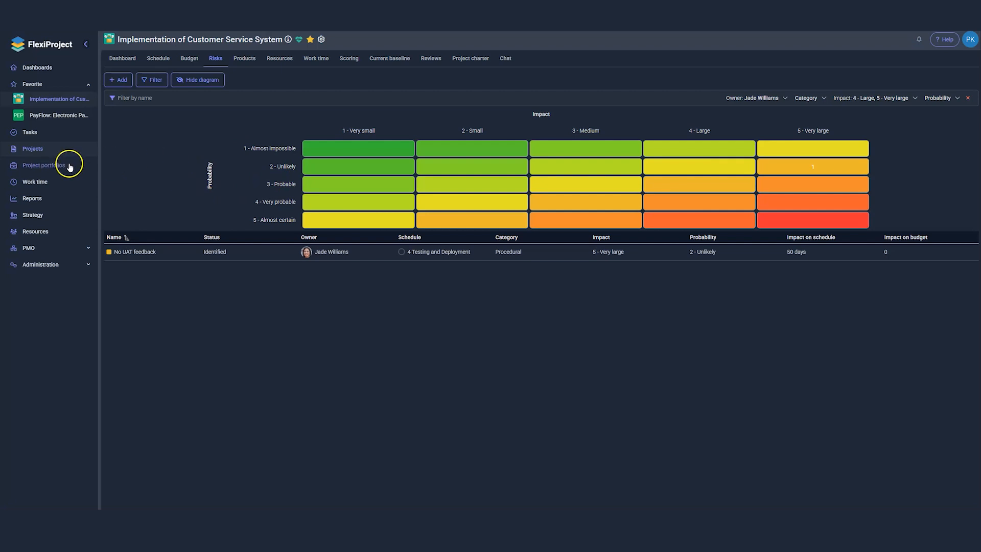
Start a new report query of the Risks type
click(36, 202)
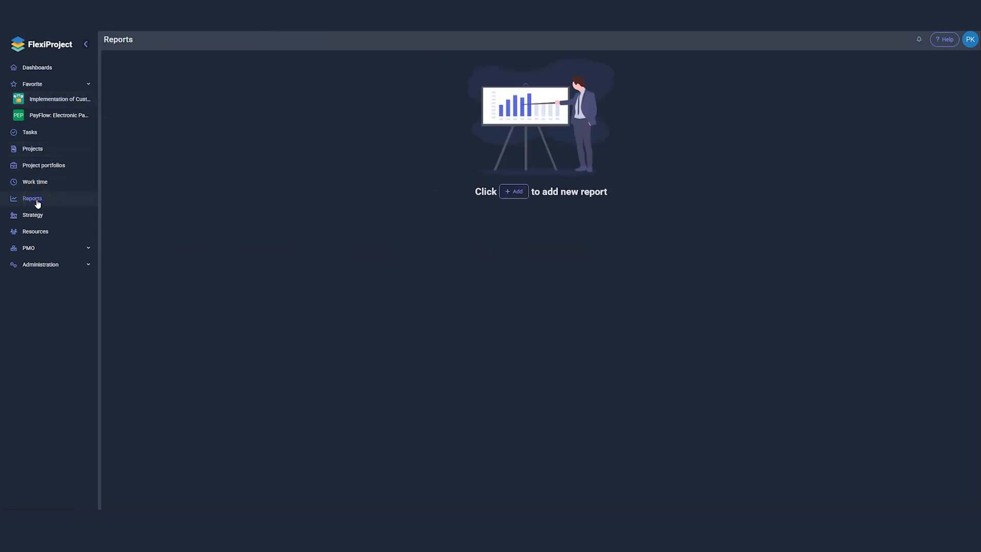
click(516, 193)
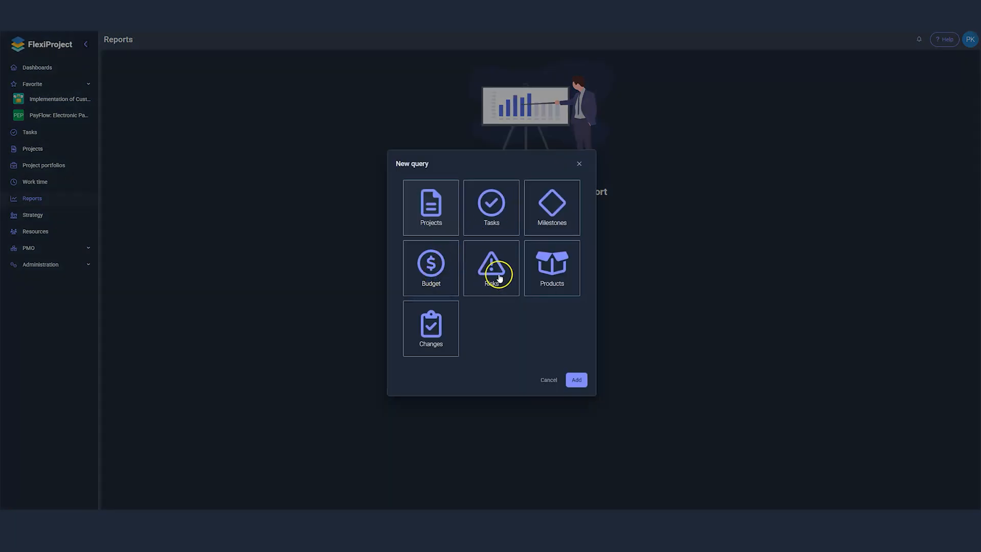
click(577, 380)
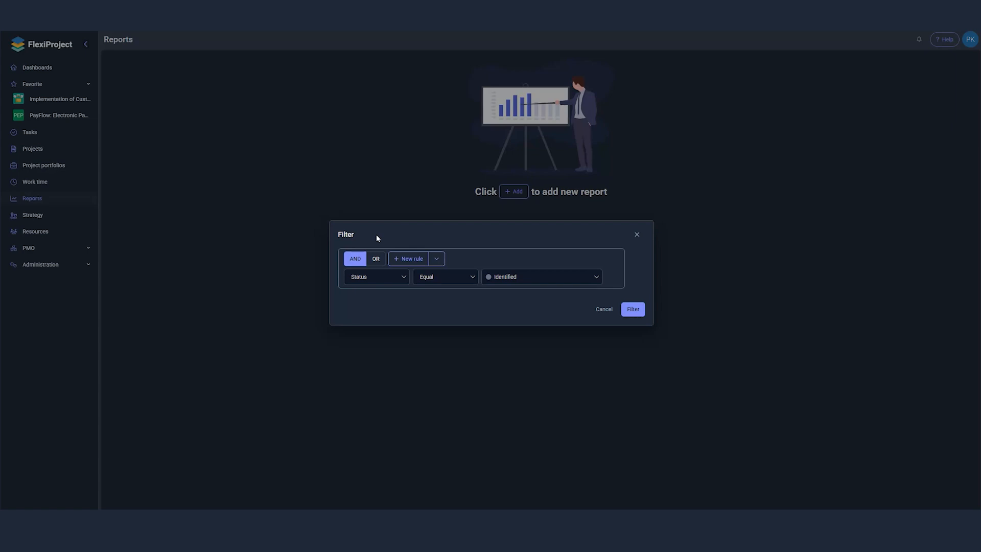
Set the query's rule to Status Equal Active and run it to list the matching risks across projects
click(375, 280)
click(365, 337)
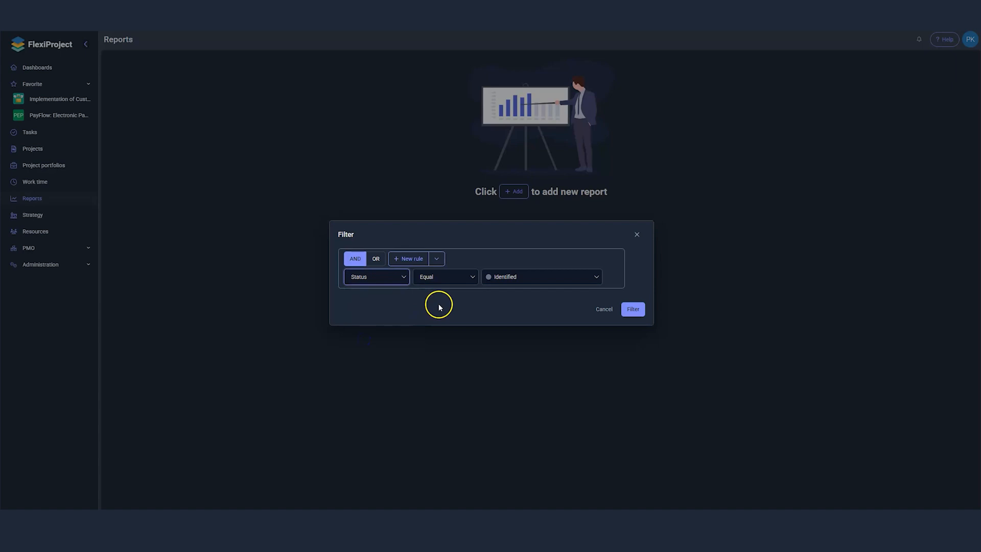
click(504, 277)
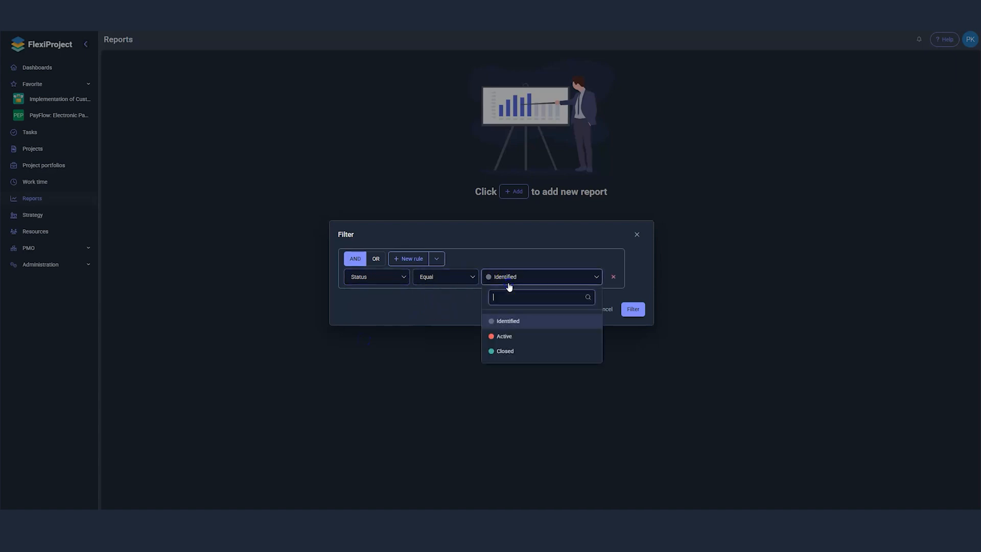
click(519, 338)
click(633, 310)
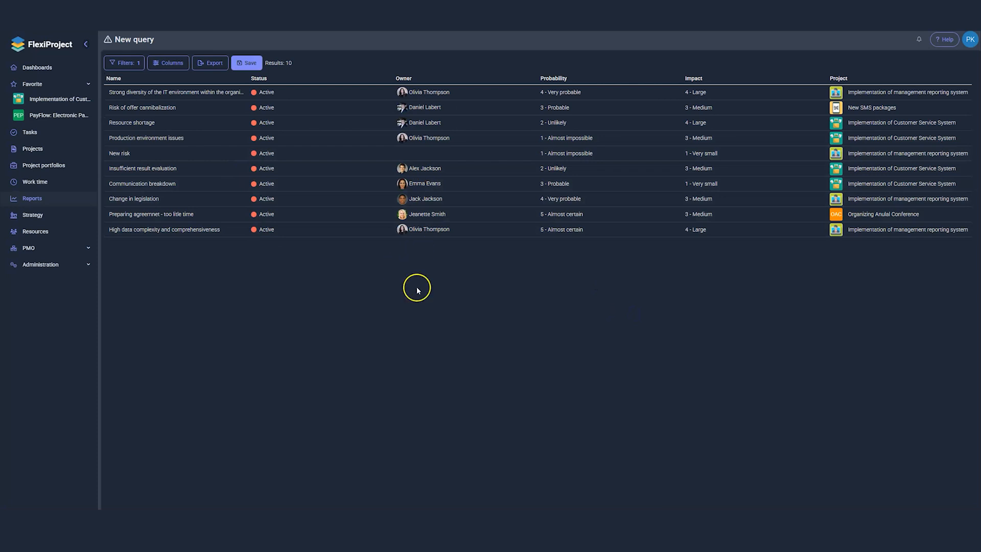
click(449, 299)
click(410, 300)
Open the Project charter template from the PMO project charters, discarding the unsaved risk query
click(85, 248)
click(55, 266)
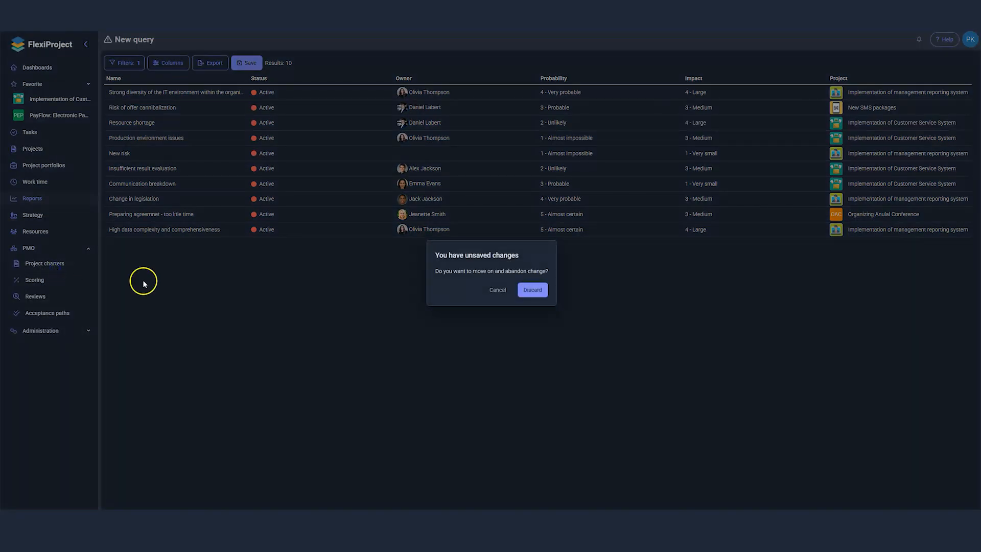
click(535, 292)
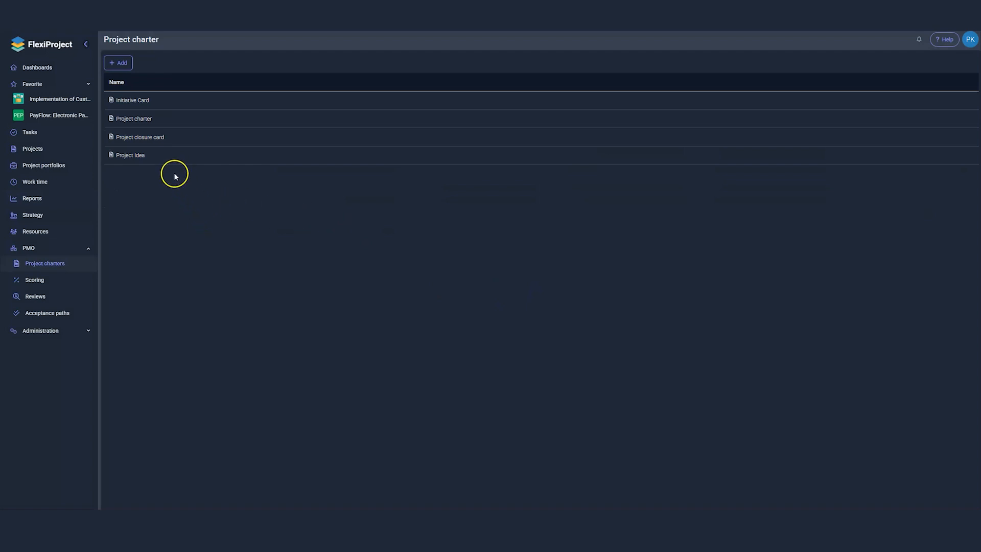
click(137, 119)
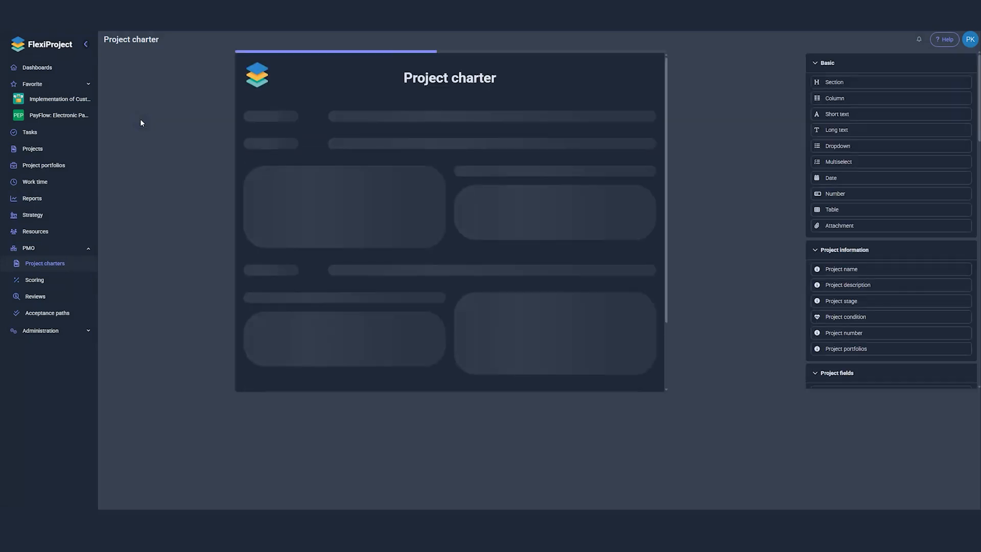
Add a Risks field with the filter All to the charter template, directly above the Selected risks table
scroll(496, 254, down, 8)
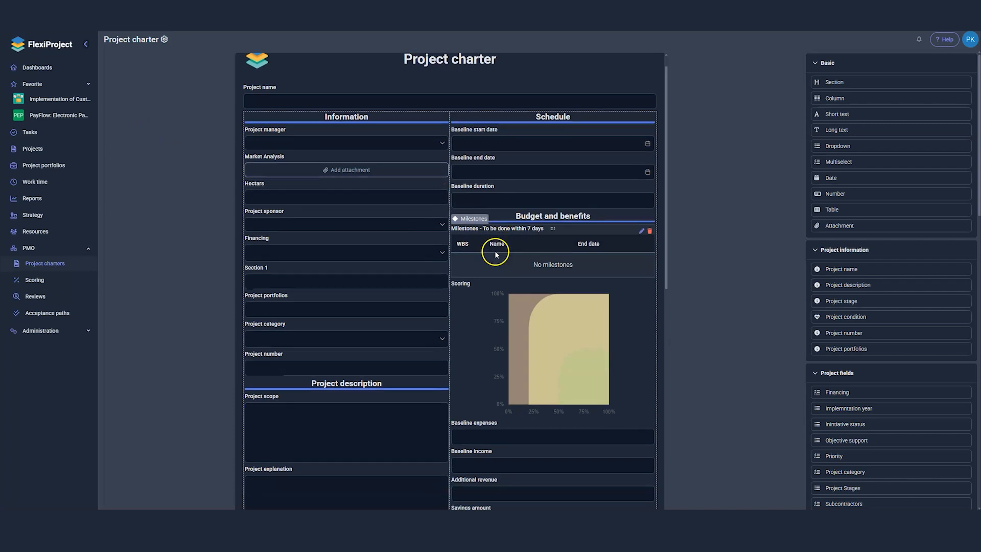
scroll(495, 254, down, 1)
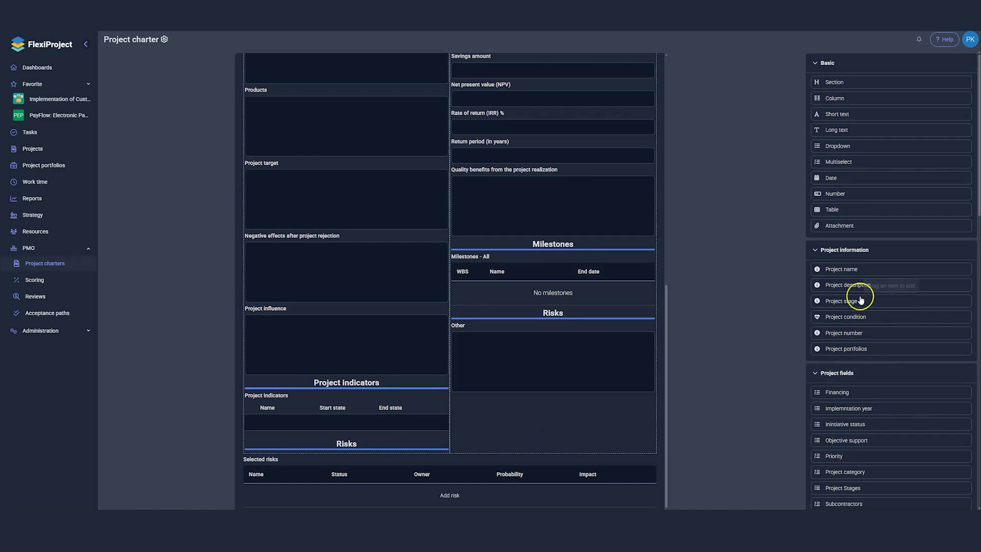
scroll(865, 292, down, 4)
scroll(865, 293, down, 1)
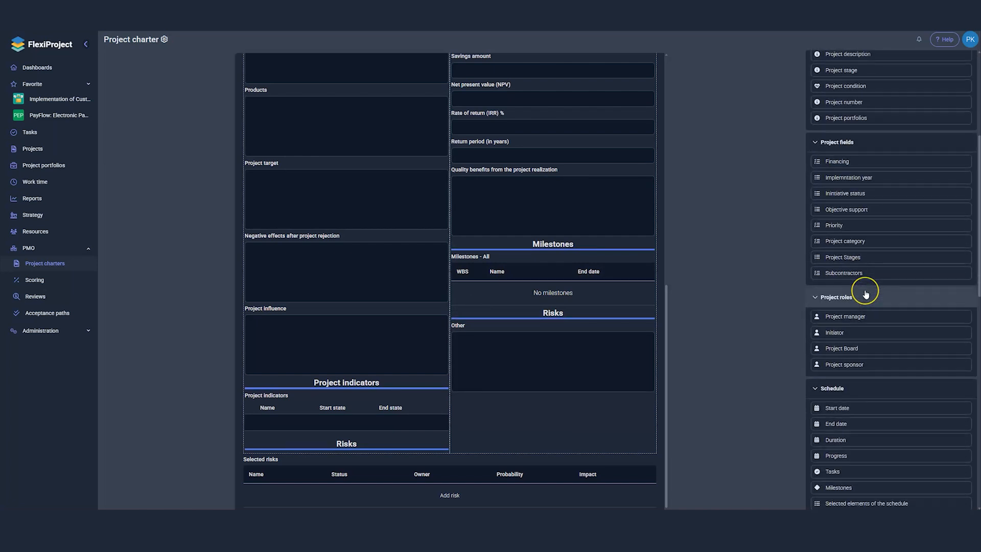
scroll(865, 294, down, 10)
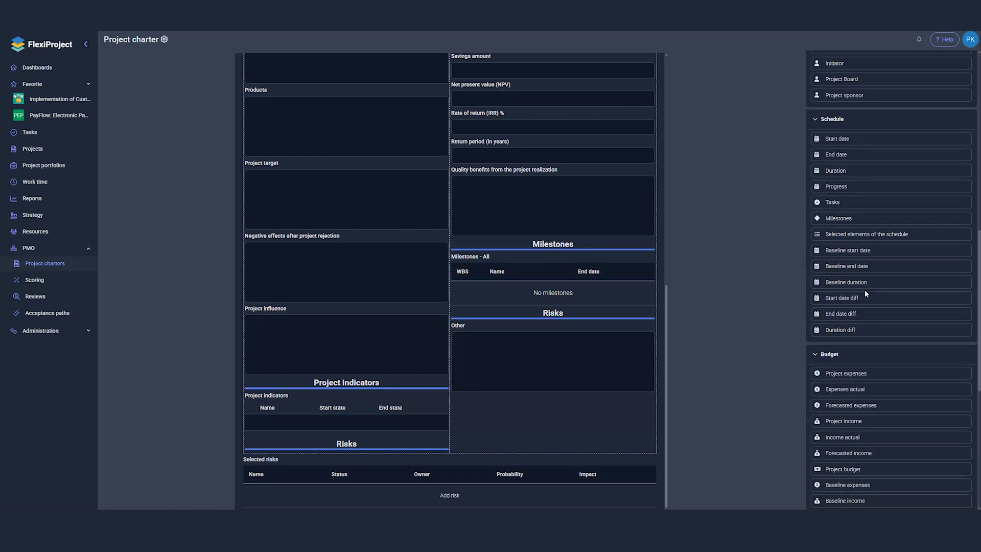
scroll(865, 294, down, 5)
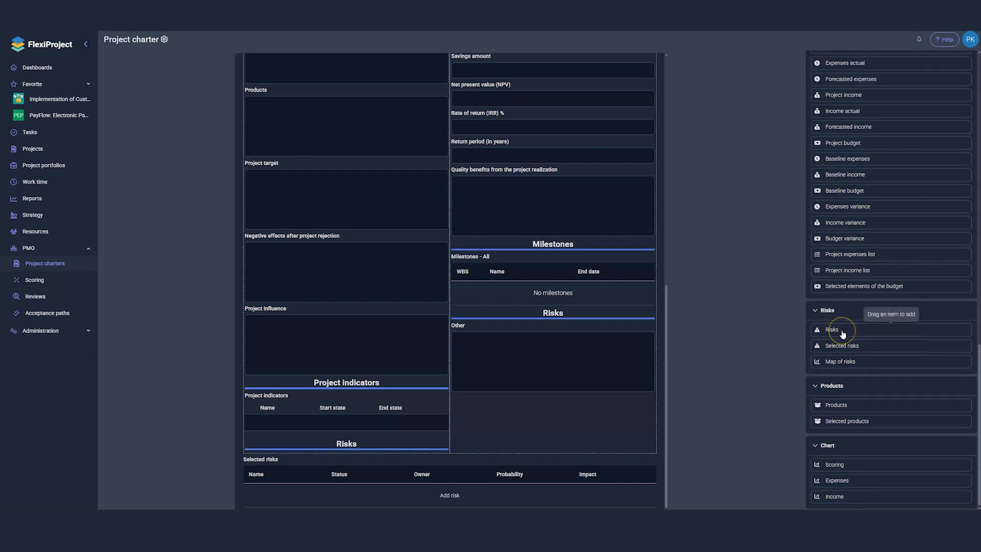
drag(843, 334, 459, 462)
click(450, 289)
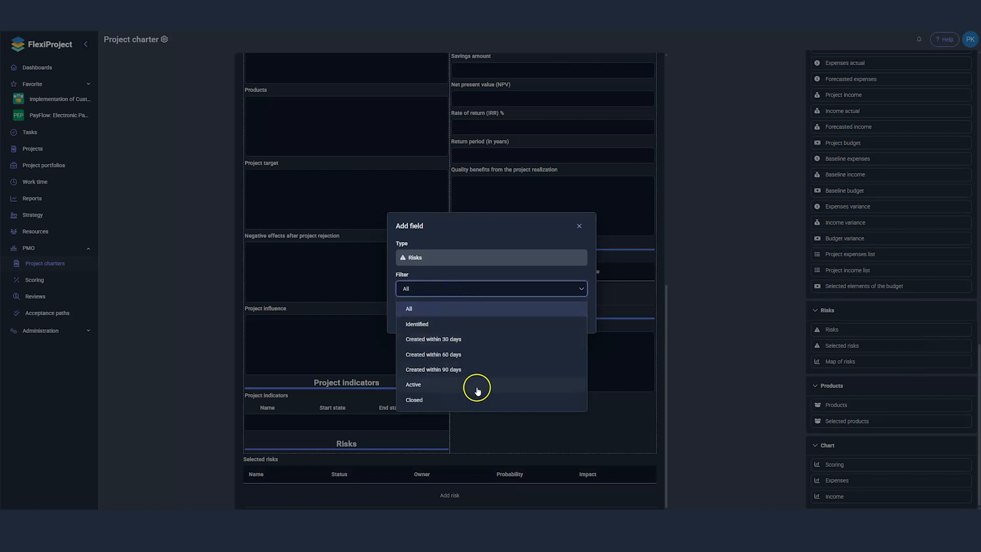
click(510, 245)
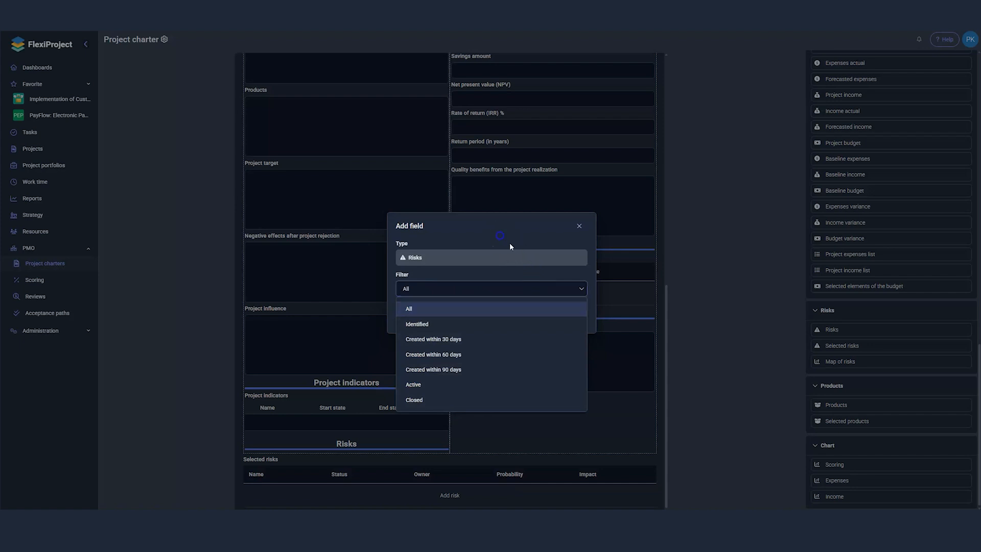
click(567, 318)
Add a Map of risks field with the filter All below the Selected risks table in the charter template
drag(840, 362, 442, 501)
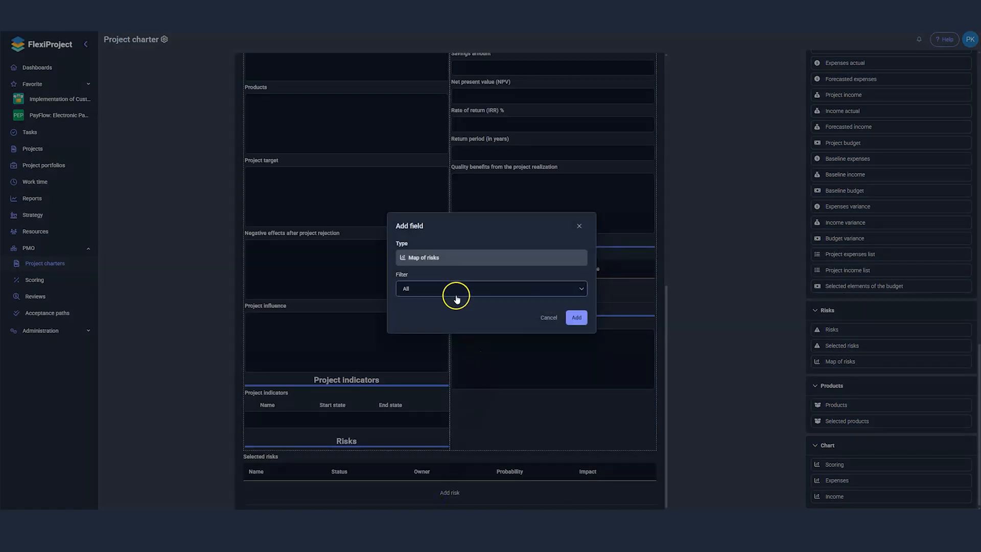
click(580, 322)
scroll(482, 388, down, 2)
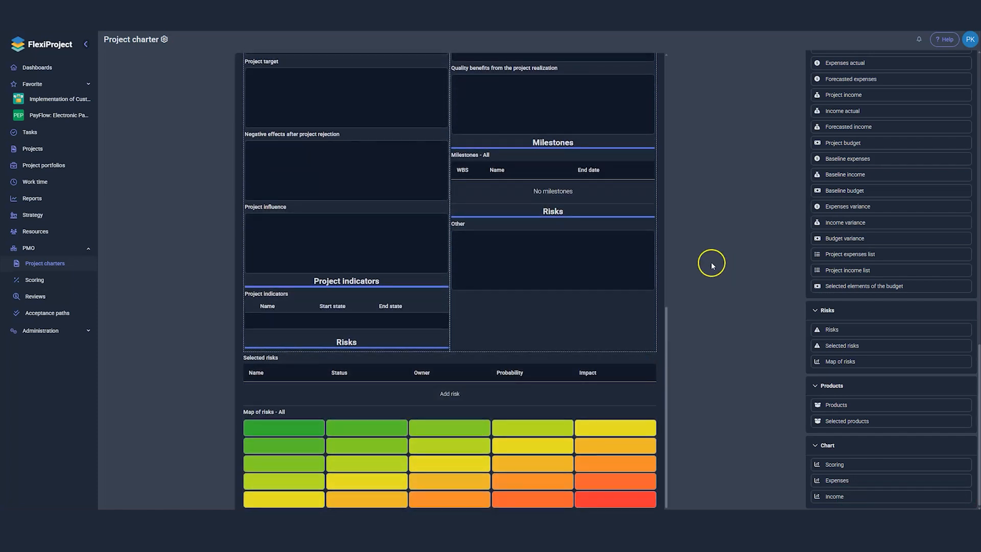
Open the newest Project charter of the Implementation of Customer Service System project and examine its risk list and map of risks
click(59, 99)
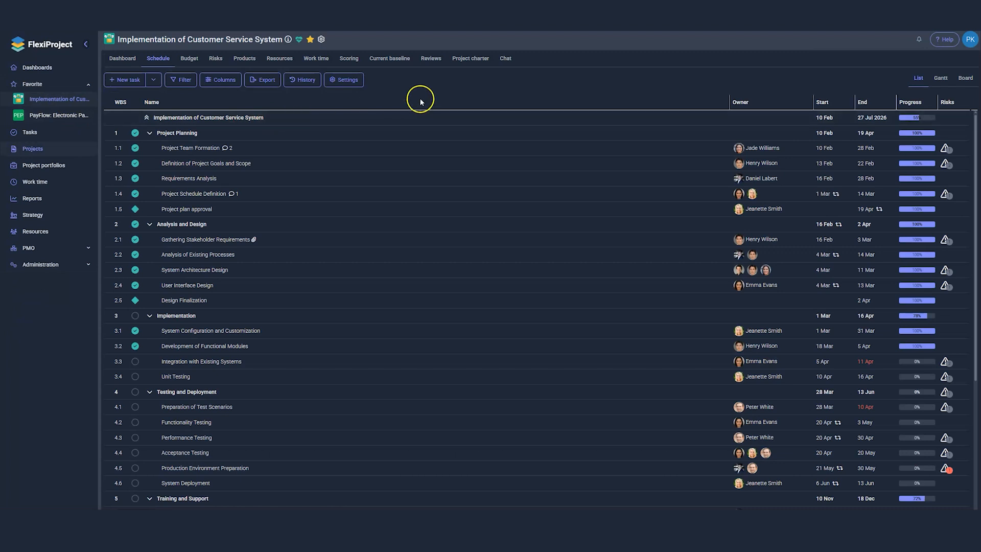
click(464, 65)
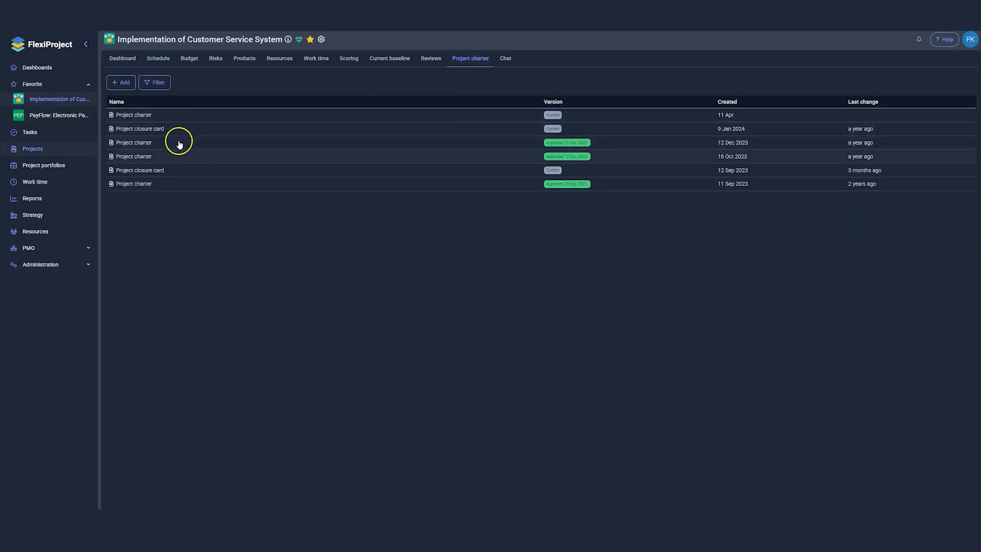
click(147, 118)
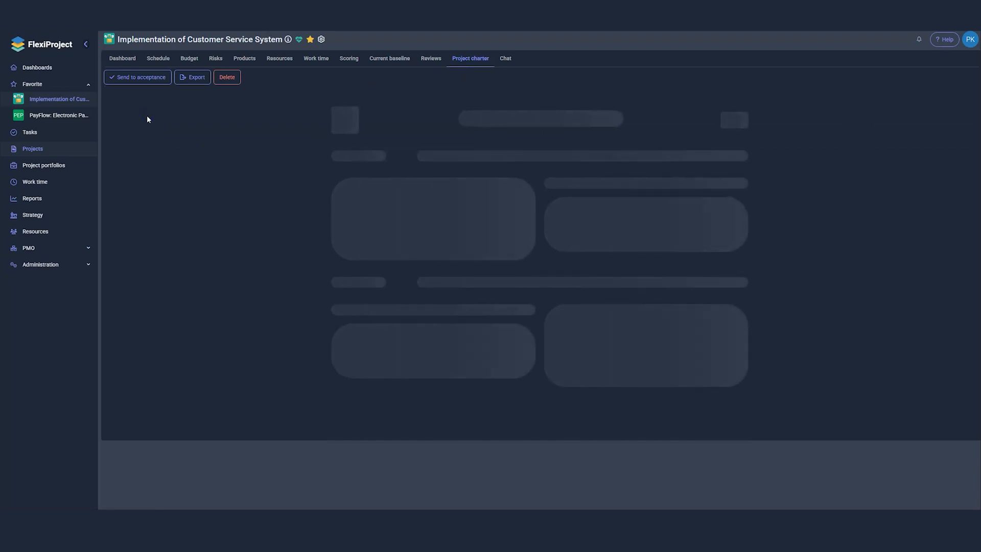
scroll(560, 300, down, 2)
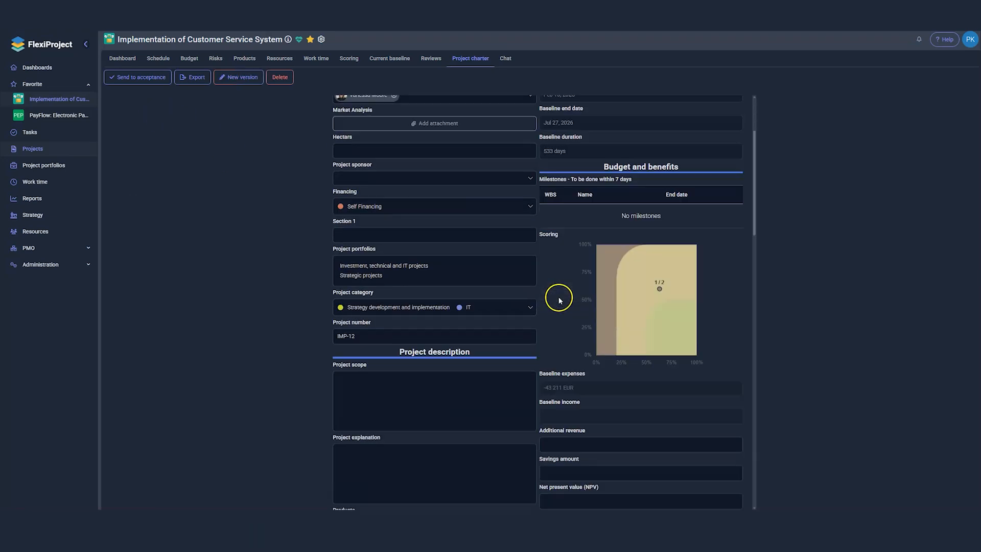
scroll(559, 301, down, 10)
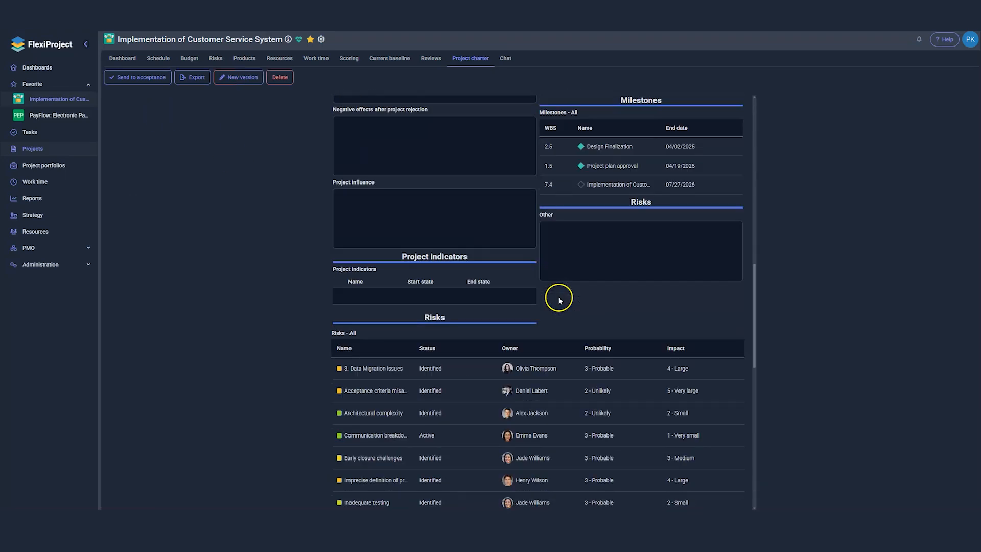
scroll(560, 301, down, 3)
scroll(458, 264, down, 1)
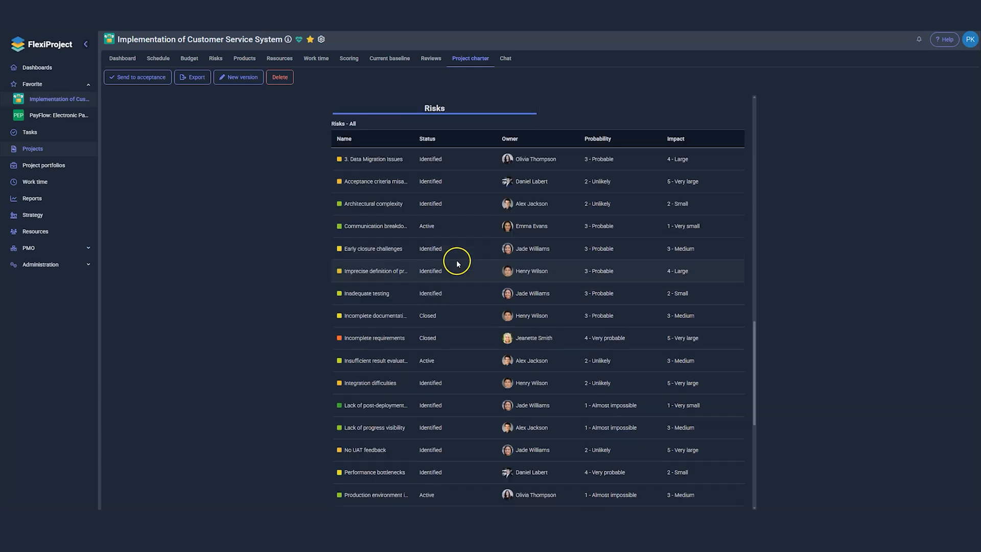
scroll(458, 263, down, 7)
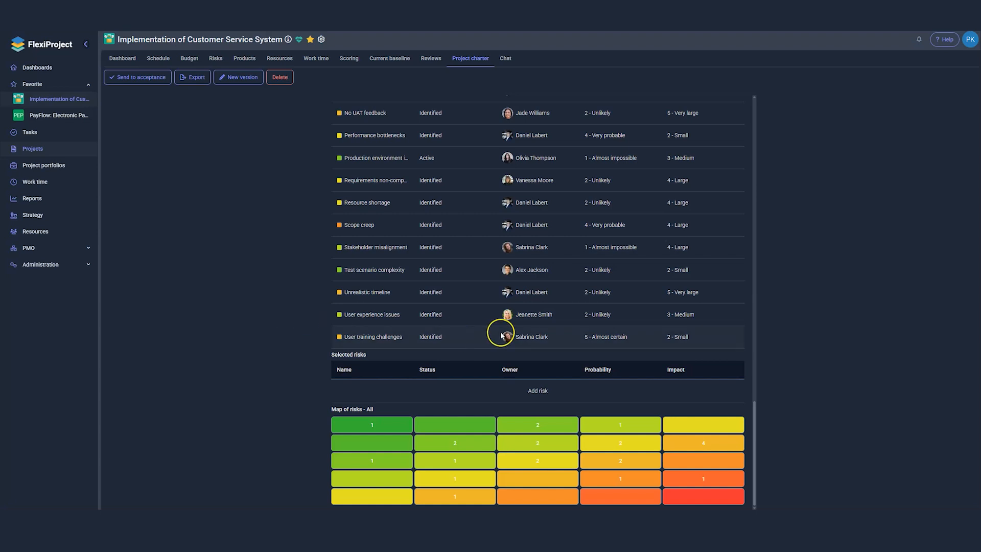
scroll(501, 334, up, 5)
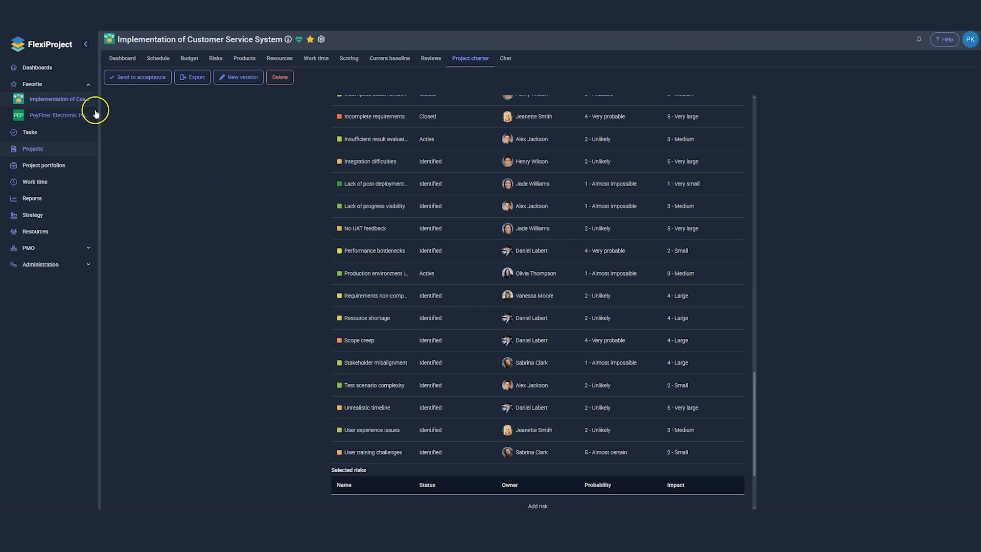
Return to the Implementation of Customer Service System project's risks and clear the owner and impact filters
click(64, 102)
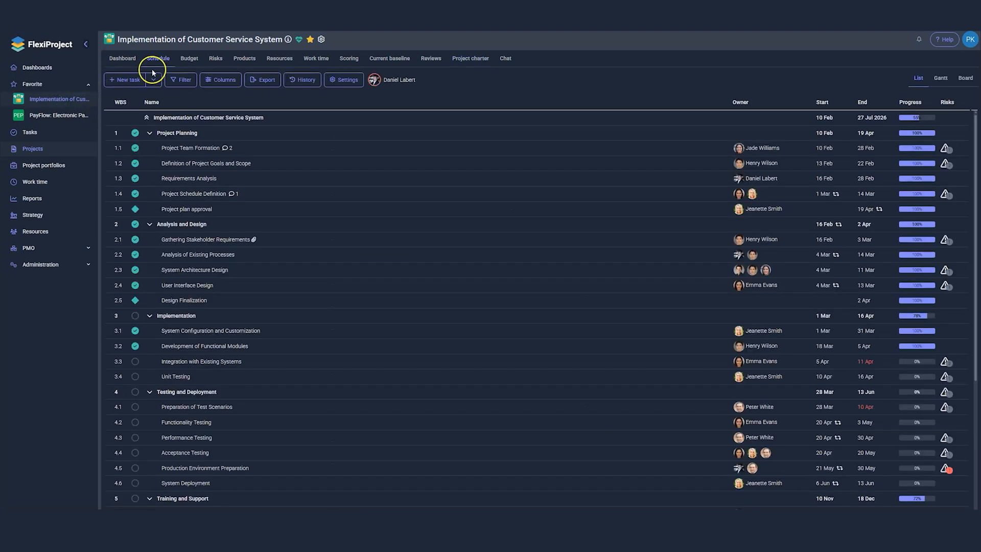
click(215, 65)
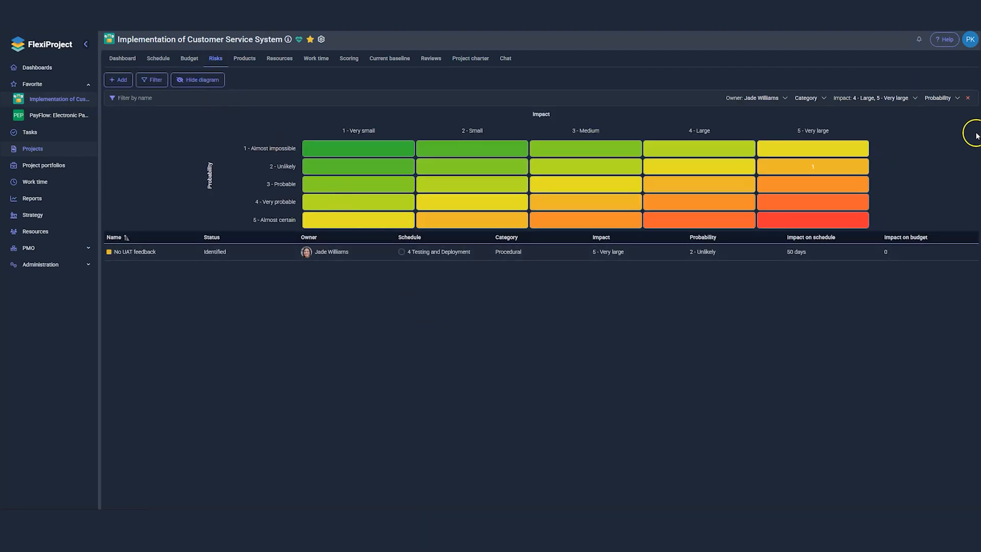
click(969, 102)
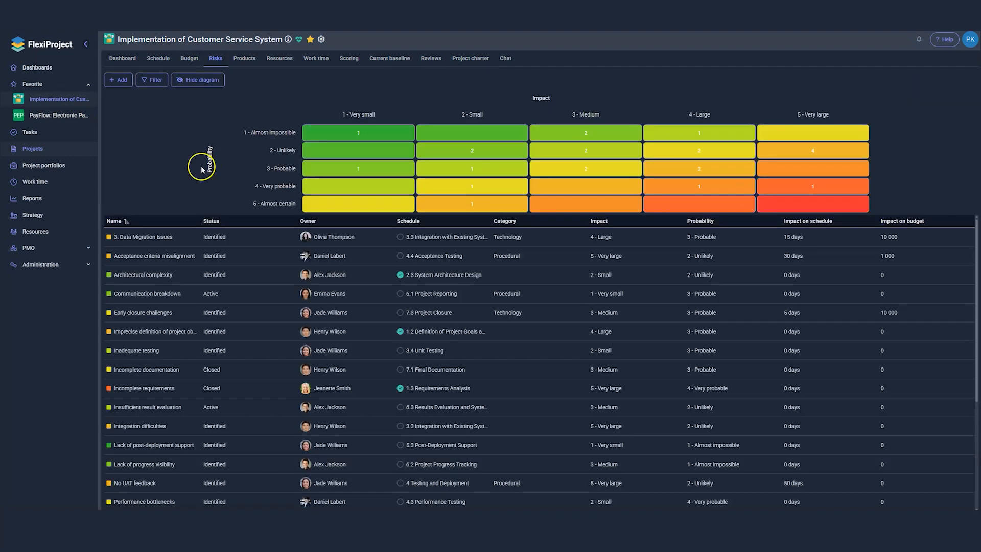